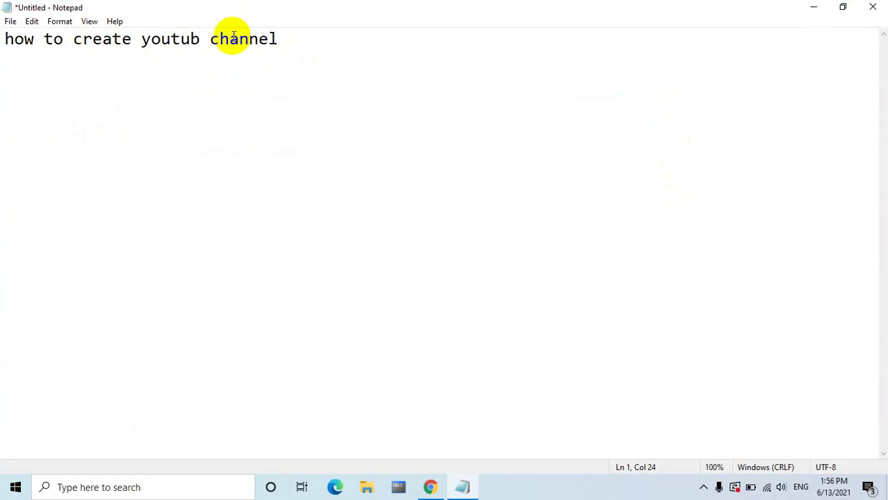
List 'gmail address', 'phone number' and 'moster card number optional' under the heading, then minimize Notepad
{"action": "left_click", "coordinate": [280, 42]}
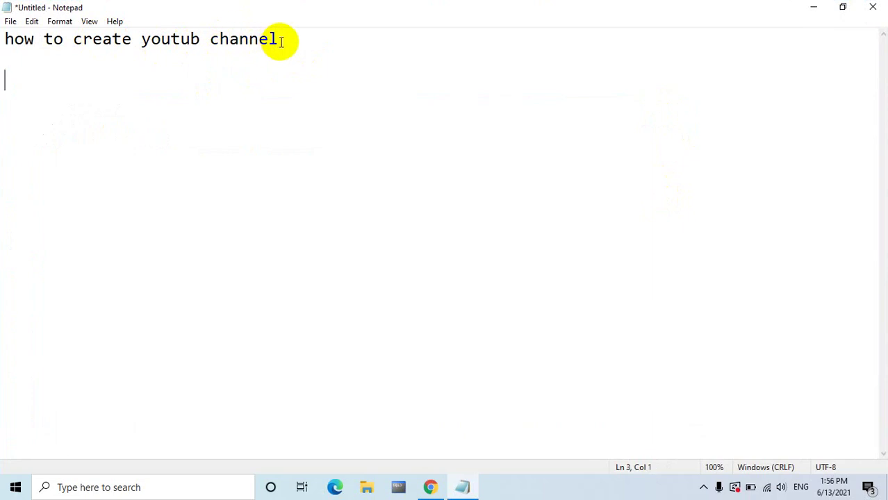
{"action": "type", "text": "e"}
{"action": "key", "text": "BackSpace"}
{"action": "type", "text": "gmail "}
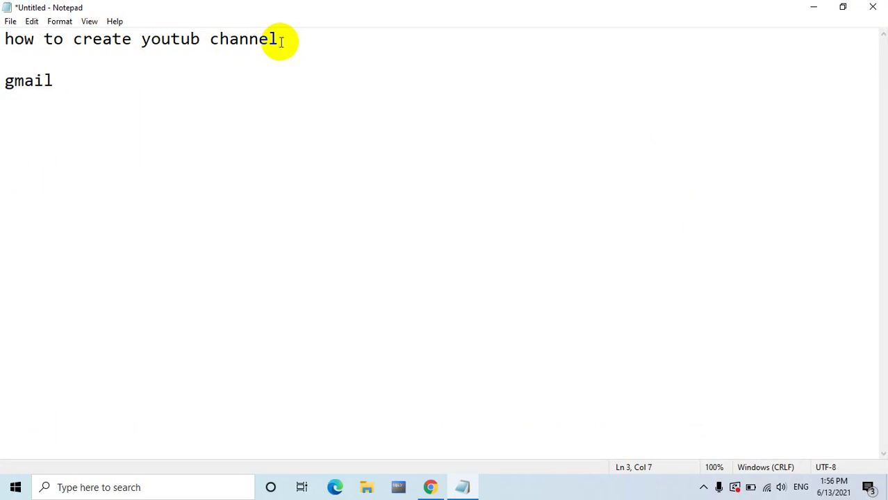
{"action": "type", "text": "address"}
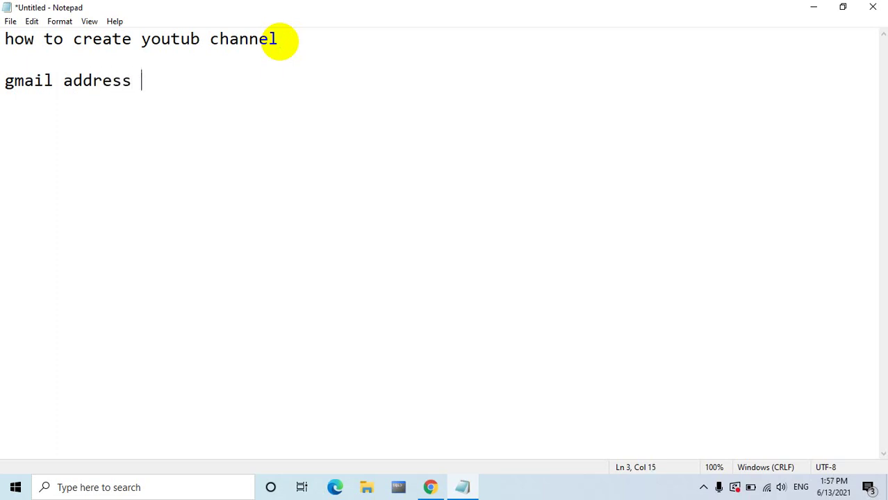
{"action": "key", "text": "Return"}
{"action": "type", "text": "phone "}
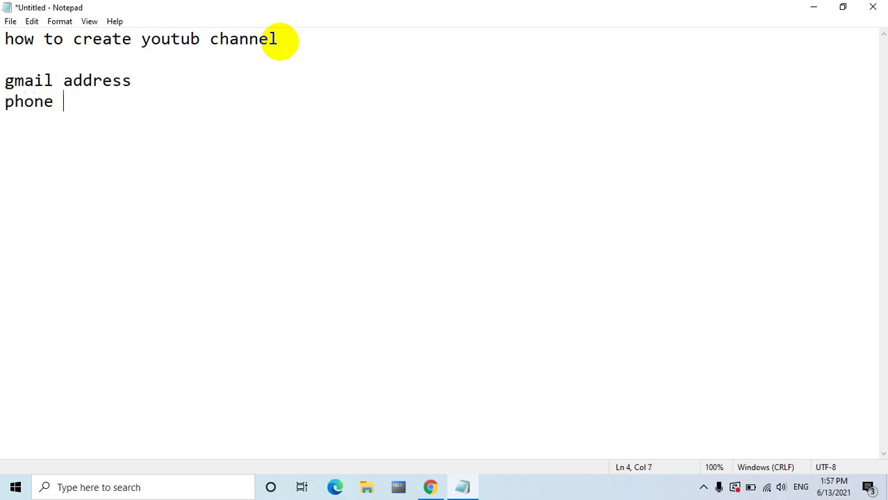
{"action": "type", "text": "number"}
{"action": "key", "text": "Return"}
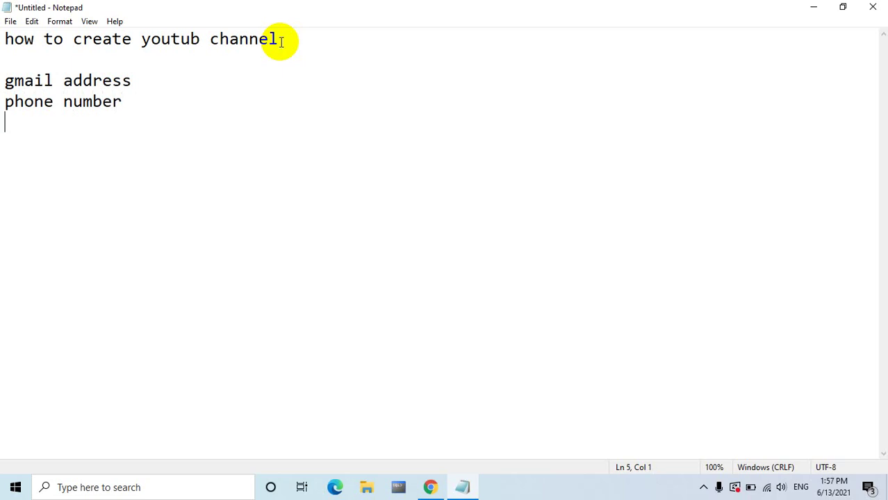
{"action": "type", "text": "moster card"}
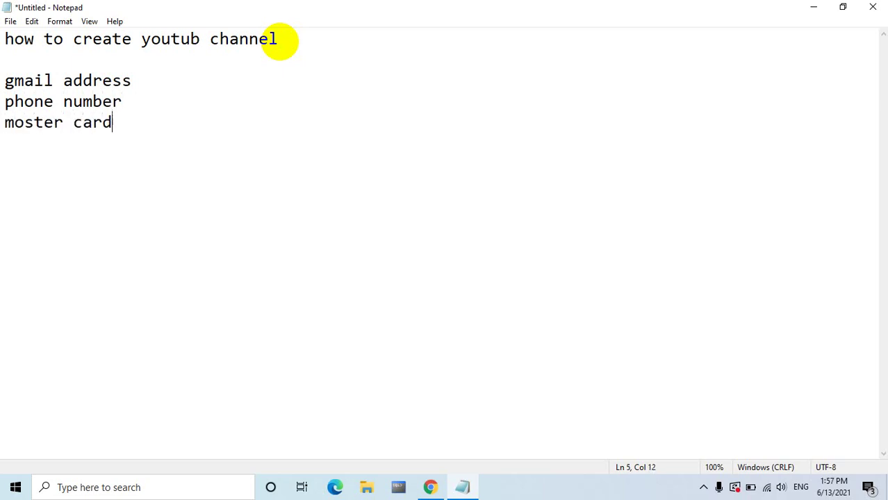
{"action": "type", "text": " number o"}
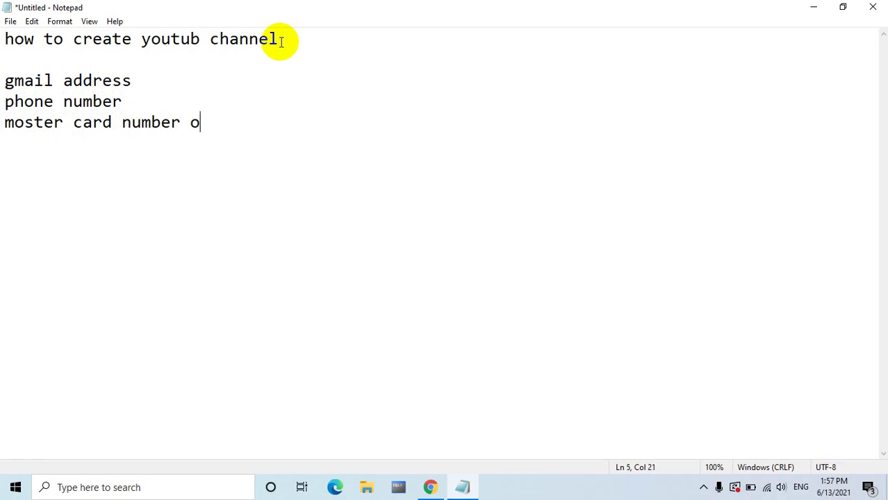
{"action": "type", "text": "ptional"}
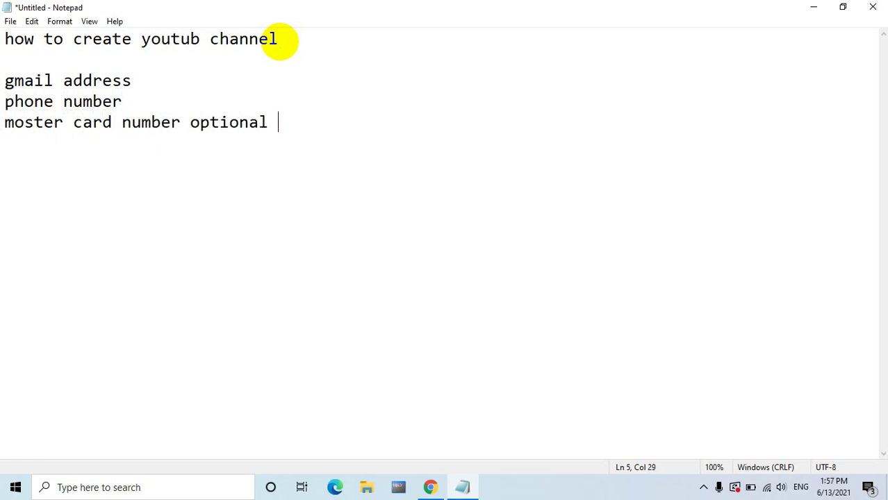
{"action": "key", "text": "Return"}
{"action": "left_click", "coordinate": [164, 94]}
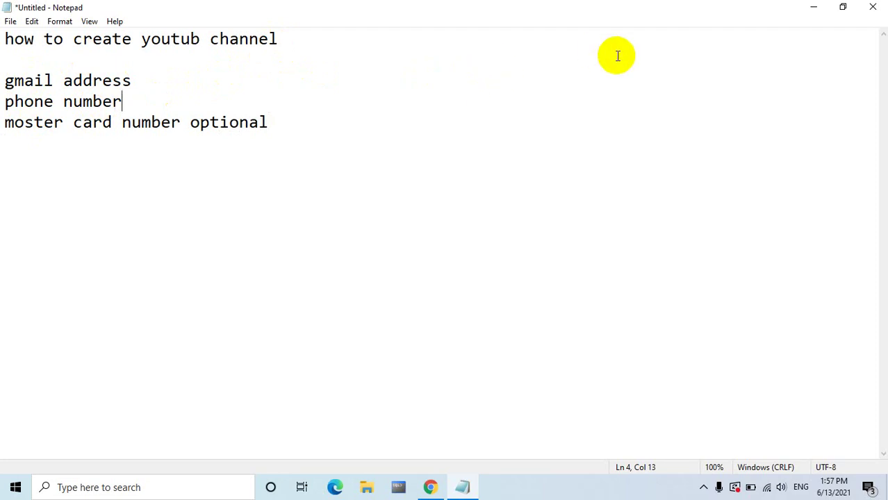
{"action": "left_click", "coordinate": [815, 8]}
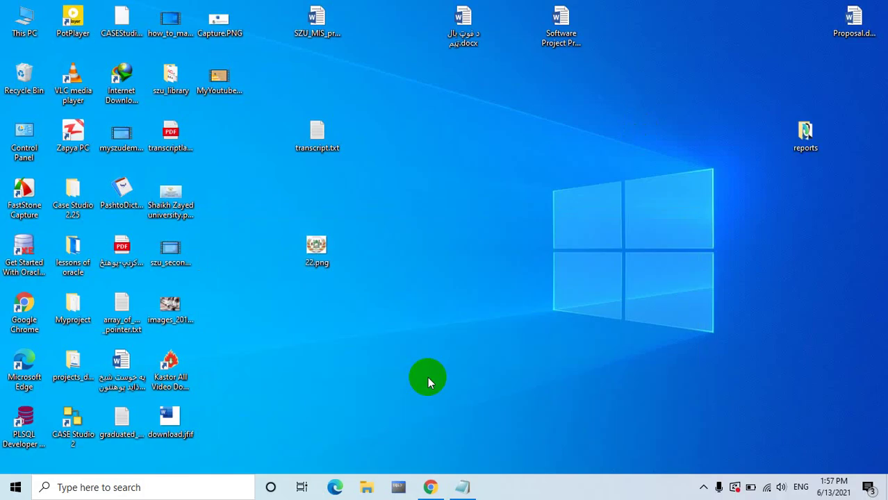
Restore Chrome and choose 'Use another account' on the Google account chooser
{"action": "left_click", "coordinate": [431, 488]}
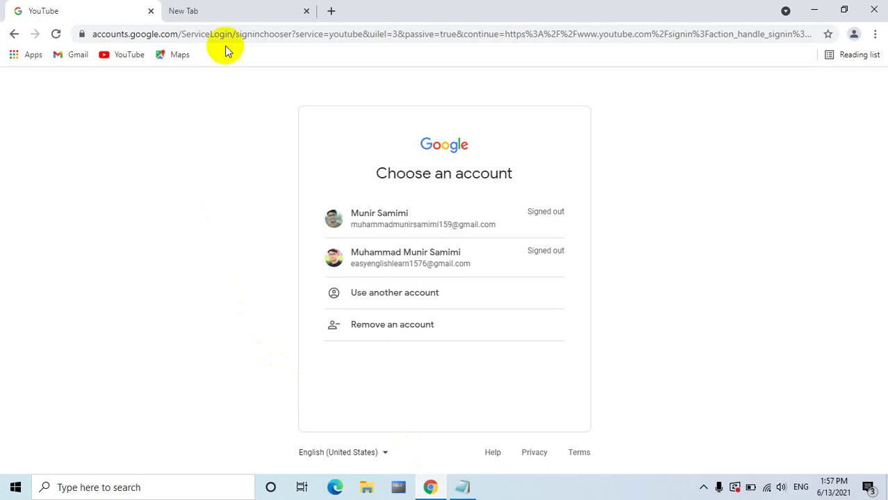
{"action": "left_click", "coordinate": [215, 7]}
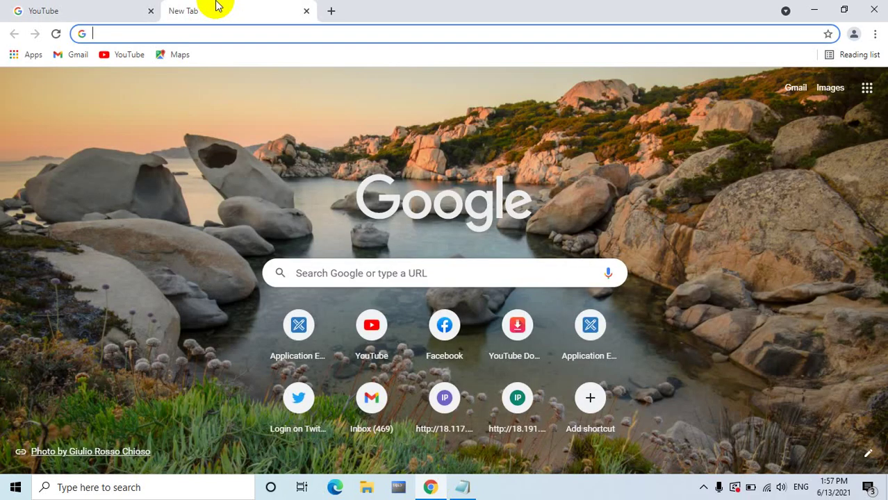
{"action": "left_click", "coordinate": [79, 8]}
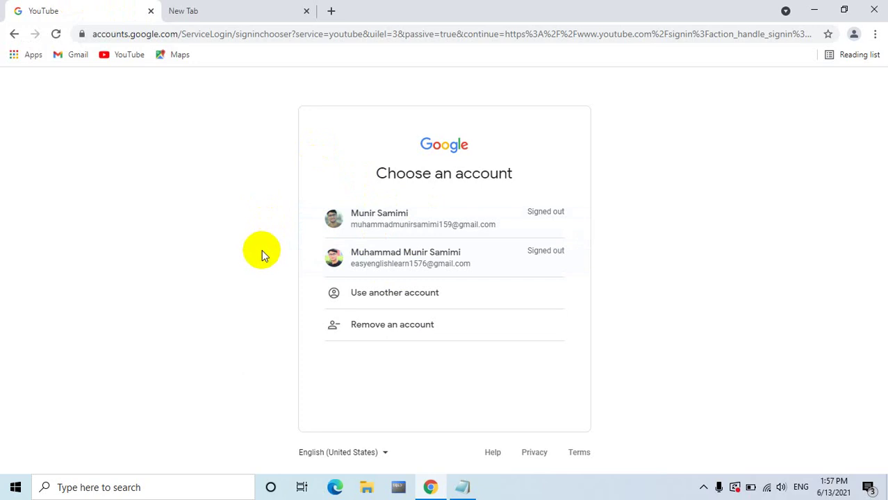
{"action": "left_click", "coordinate": [401, 302]}
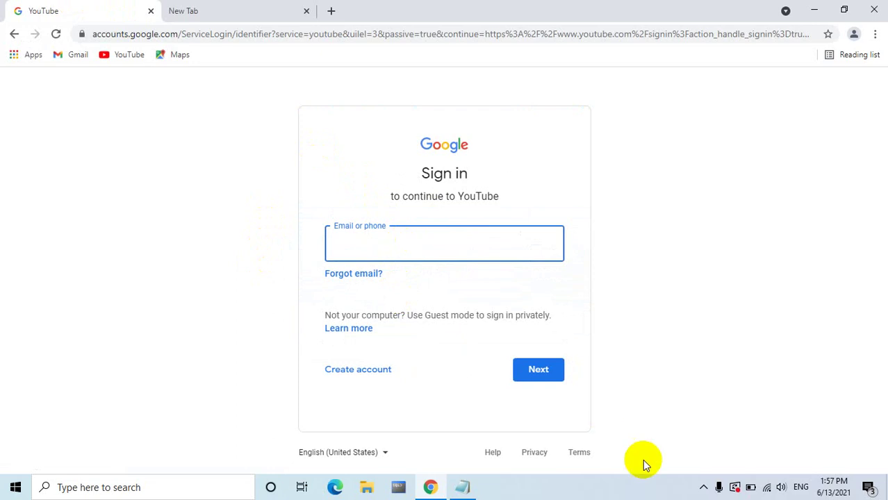
Paste the account's phone number into the 'Email or phone' field
{"action": "left_click", "coordinate": [703, 487]}
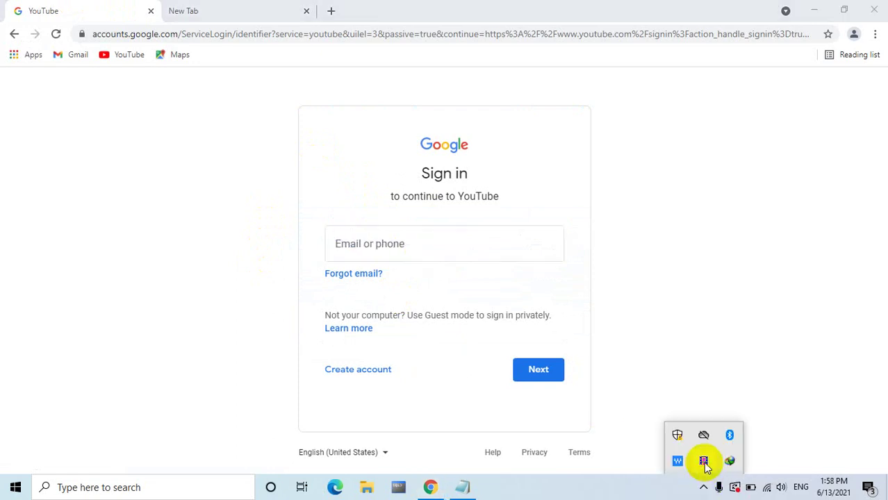
{"action": "left_click", "coordinate": [529, 335]}
{"action": "key", "text": "ctrl+v"}
{"action": "left_click", "coordinate": [410, 243]}
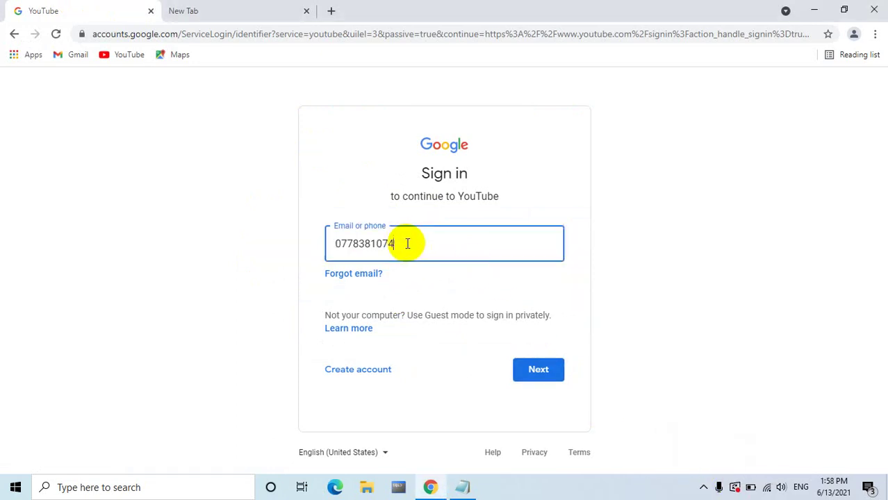
{"action": "left_click_drag", "start_coordinate": [339, 243], "coordinate": [403, 243]}
{"action": "left_click", "coordinate": [360, 242]}
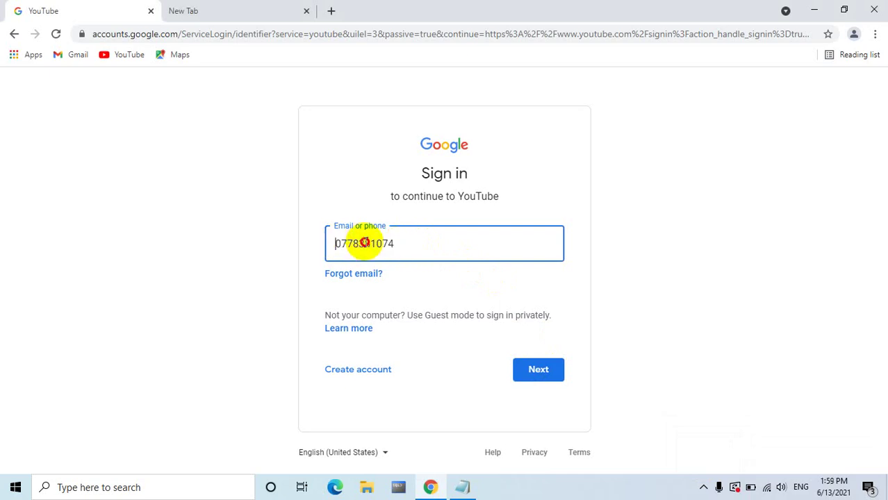
{"action": "left_click_drag", "start_coordinate": [337, 243], "coordinate": [403, 243]}
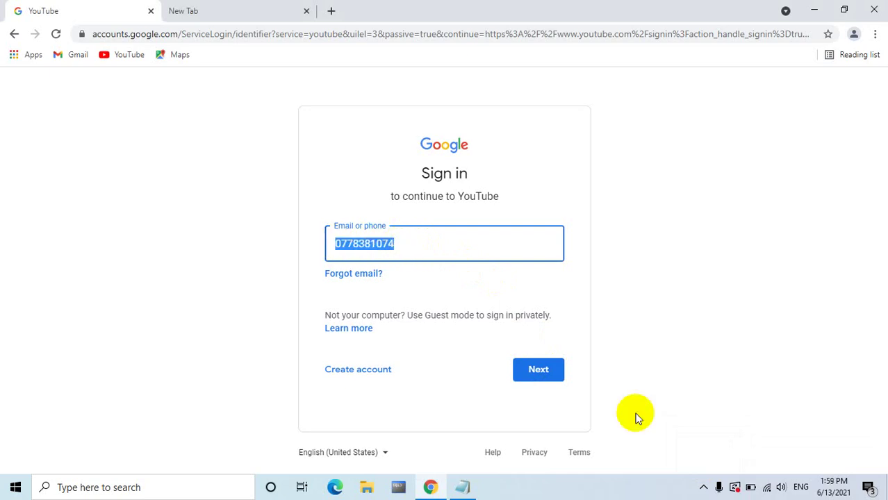
{"action": "left_click", "coordinate": [700, 484]}
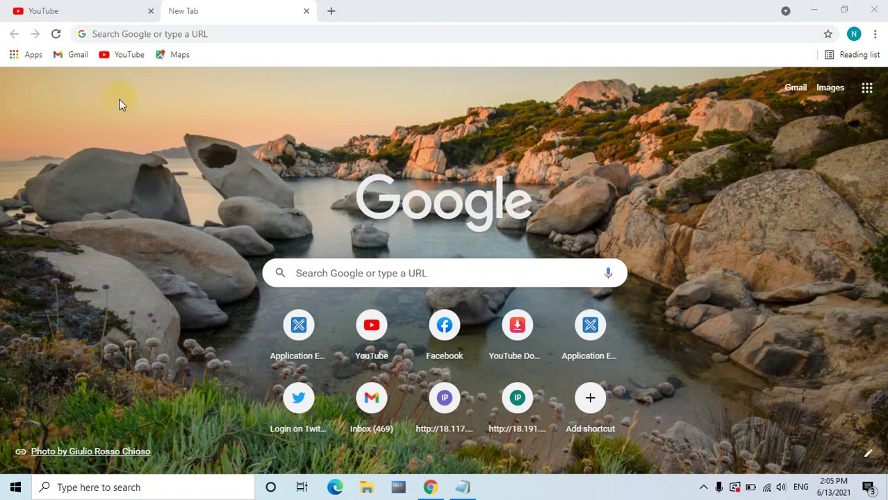
Go to the YouTube tab and open 'Your channel' from the avatar menu
{"action": "left_click", "coordinate": [69, 6]}
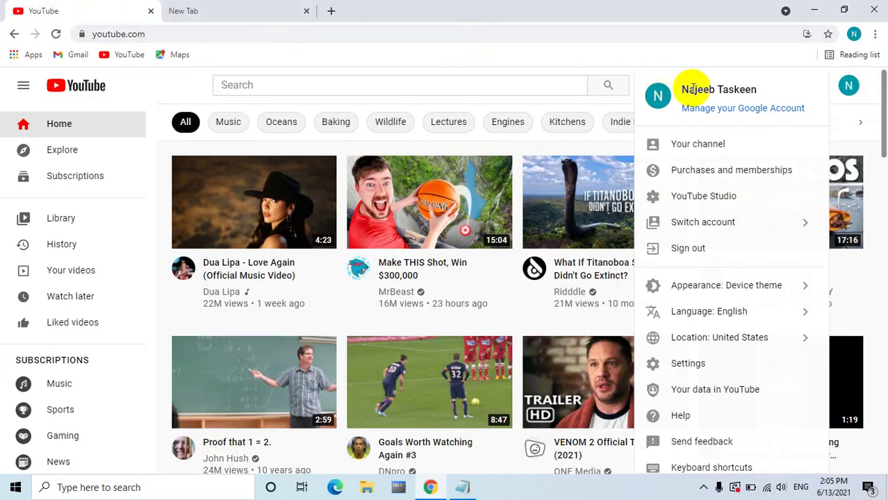
{"action": "left_click", "coordinate": [695, 146]}
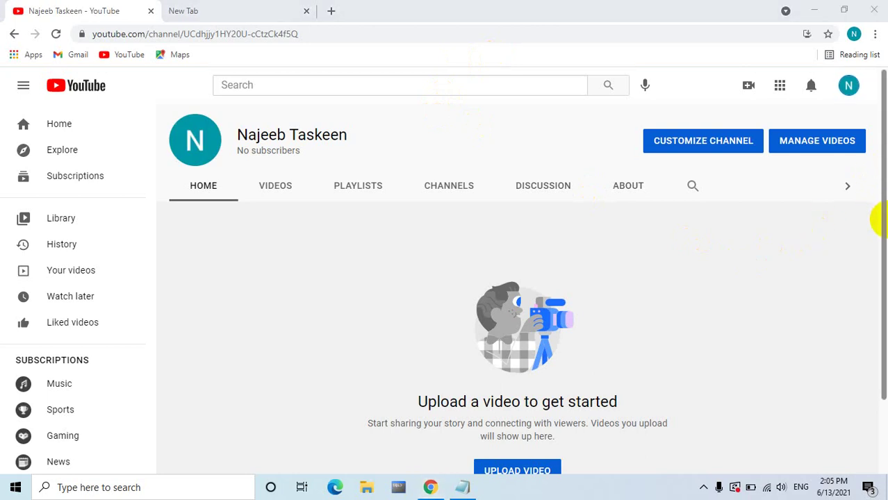
Open channel customization and settle on the Creator Studio tab
{"action": "left_click", "coordinate": [718, 148]}
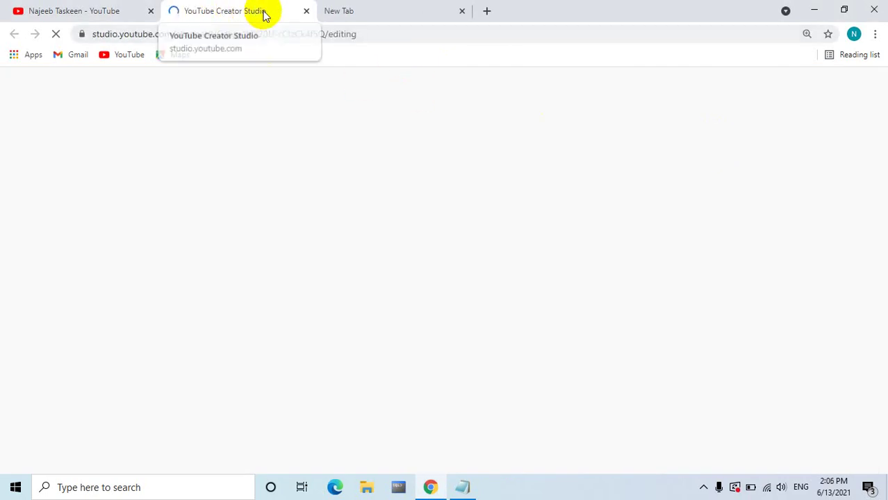
{"action": "left_click", "coordinate": [111, 10]}
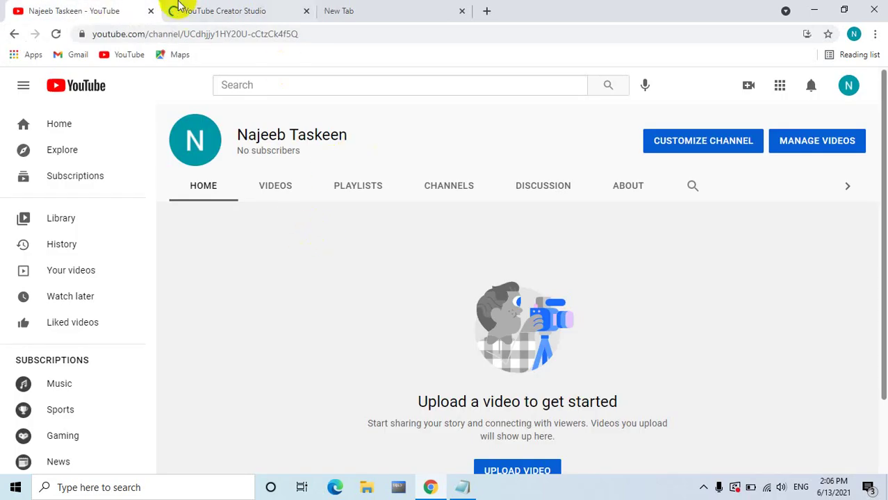
{"action": "left_click", "coordinate": [218, 10]}
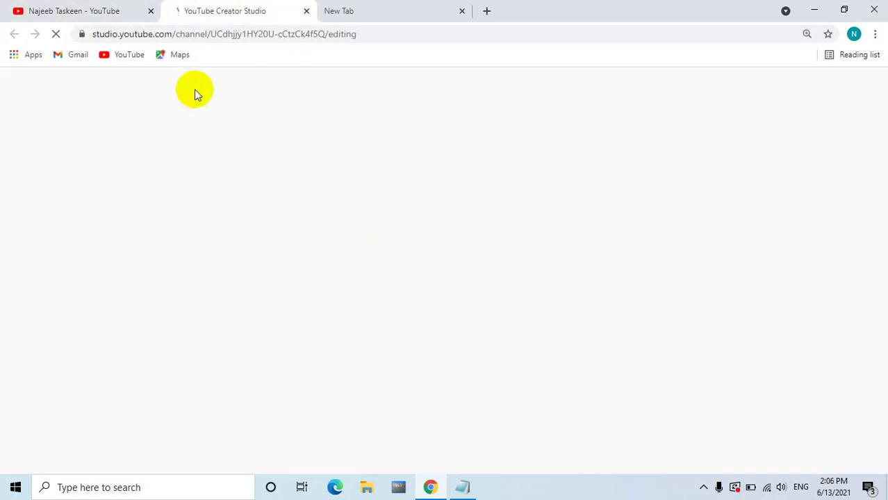
{"action": "left_click", "coordinate": [75, 9]}
{"action": "left_click", "coordinate": [194, 9]}
{"action": "left_click", "coordinate": [135, 8]}
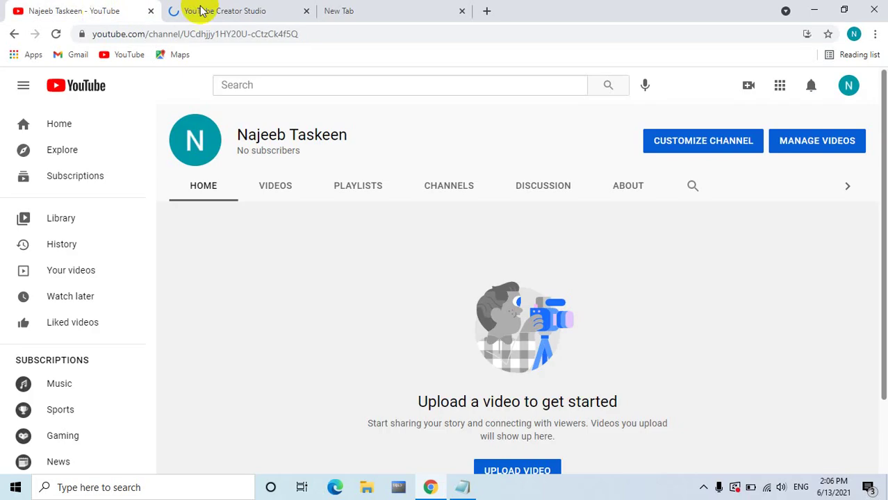
{"action": "left_click", "coordinate": [222, 9]}
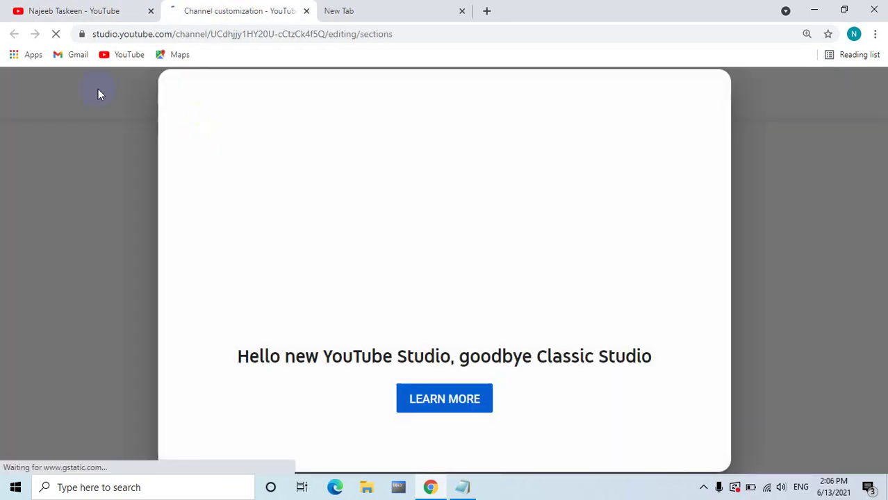
Dismiss the new-Studio info and Create menu, then show the Basic info settings
{"action": "left_click", "coordinate": [455, 398]}
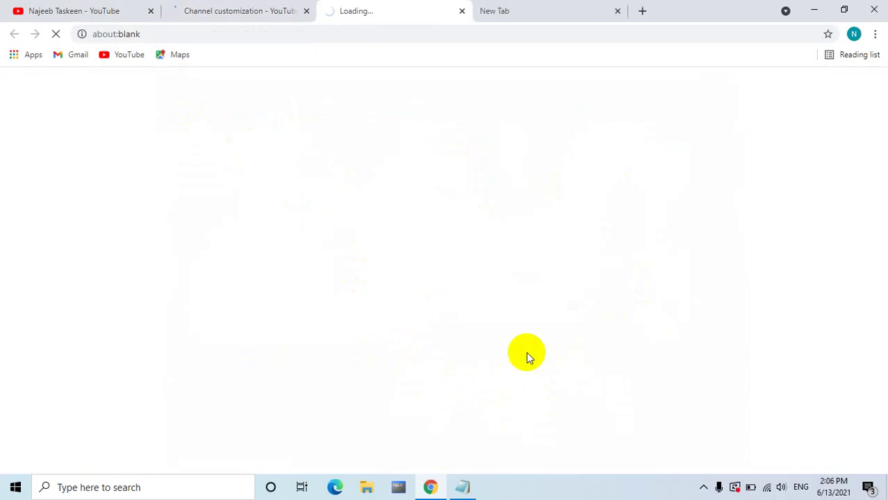
{"action": "left_click", "coordinate": [462, 10]}
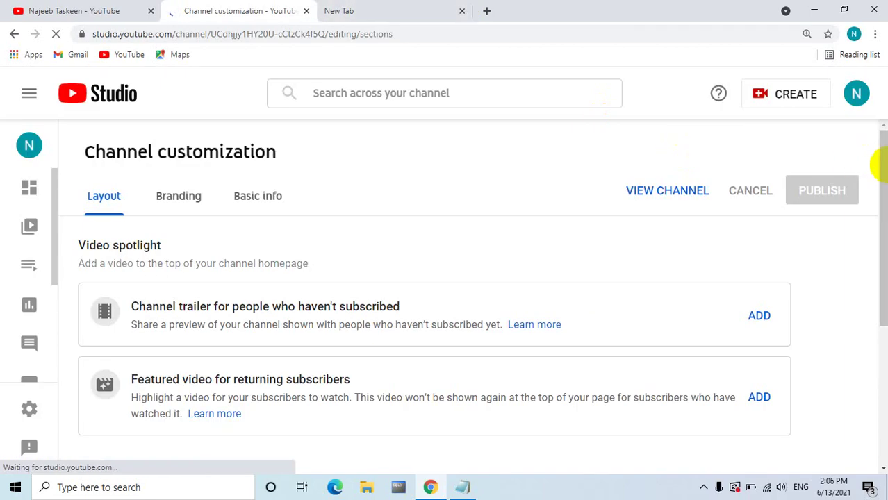
{"action": "left_click", "coordinate": [796, 98]}
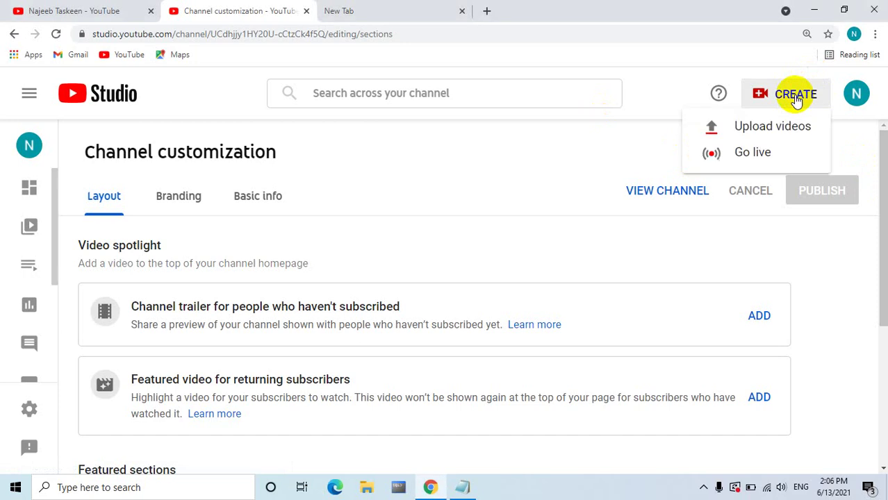
{"action": "left_click", "coordinate": [660, 129]}
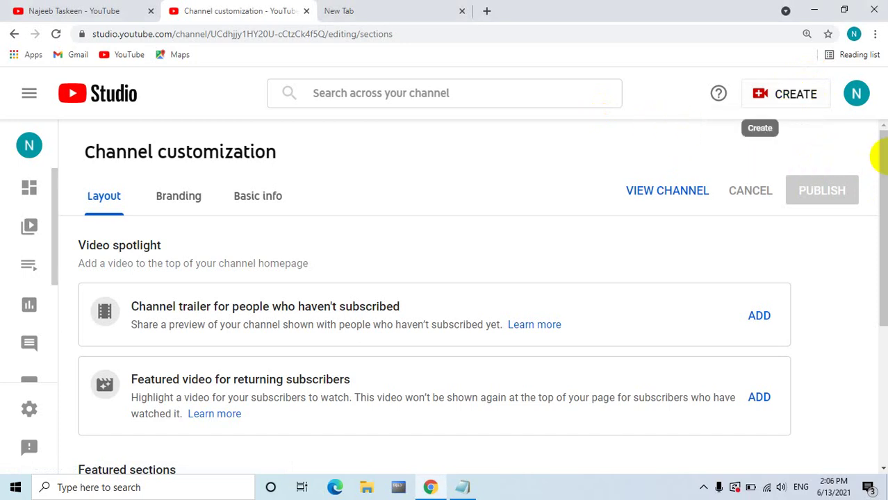
{"action": "left_click_drag", "start_coordinate": [882, 158], "coordinate": [856, 141]}
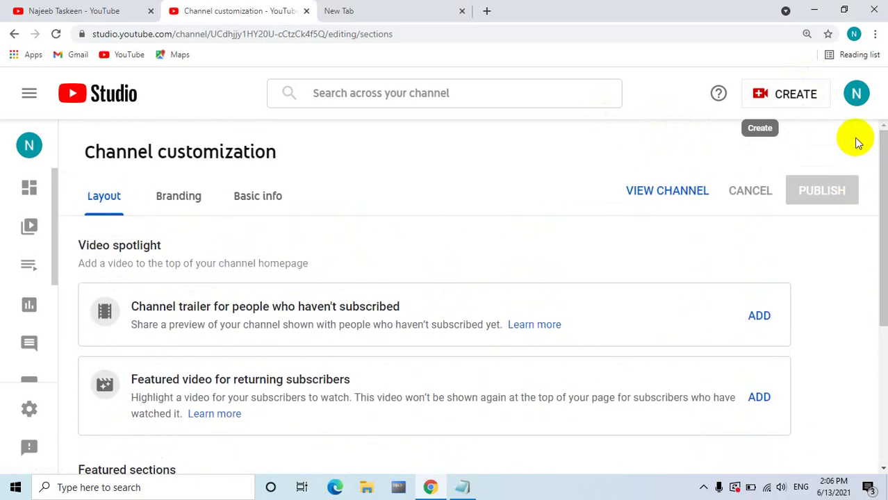
{"action": "left_click", "coordinate": [255, 196]}
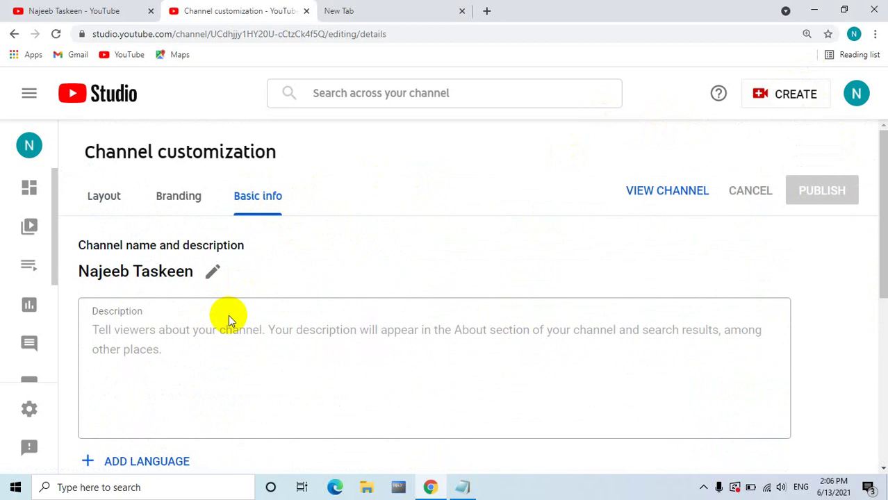
Enter 'It iss for medical videos.' as the channel description
{"action": "left_click", "coordinate": [159, 343]}
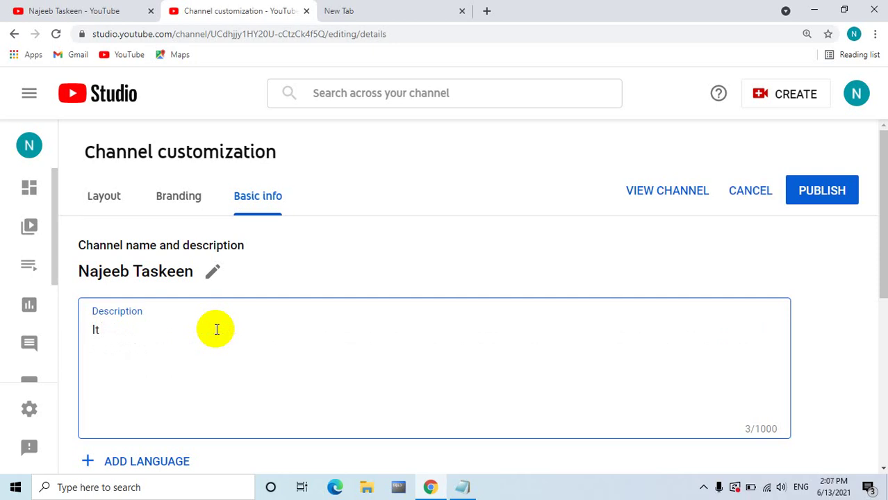
{"action": "type", "text": "It iss for medical vide"}
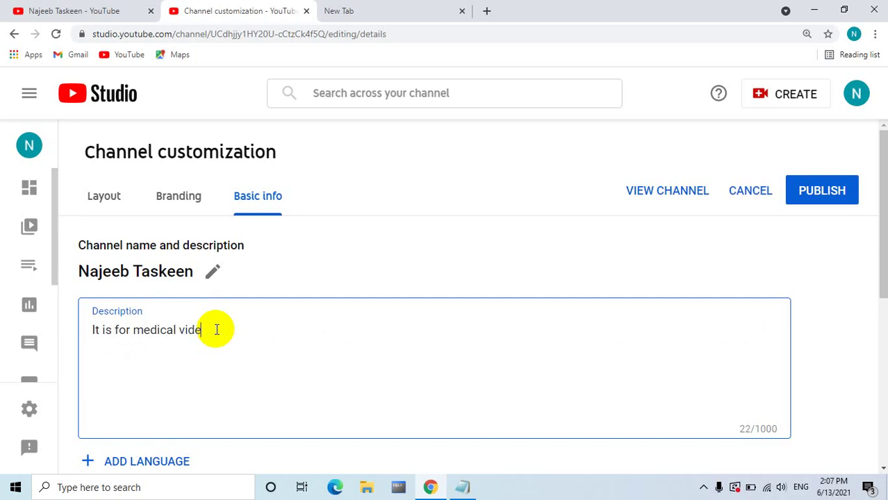
{"action": "type", "text": "os."}
{"action": "left_click", "coordinate": [883, 238]}
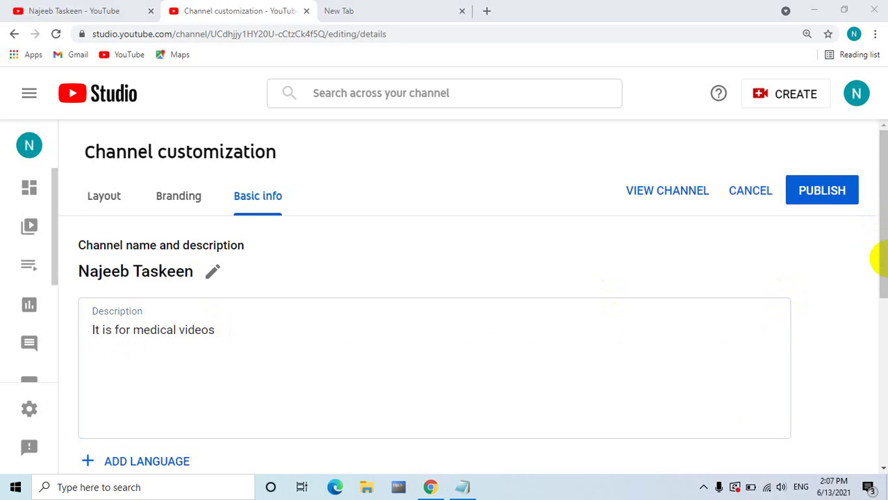
{"action": "left_click_drag", "start_coordinate": [884, 236], "coordinate": [879, 413]}
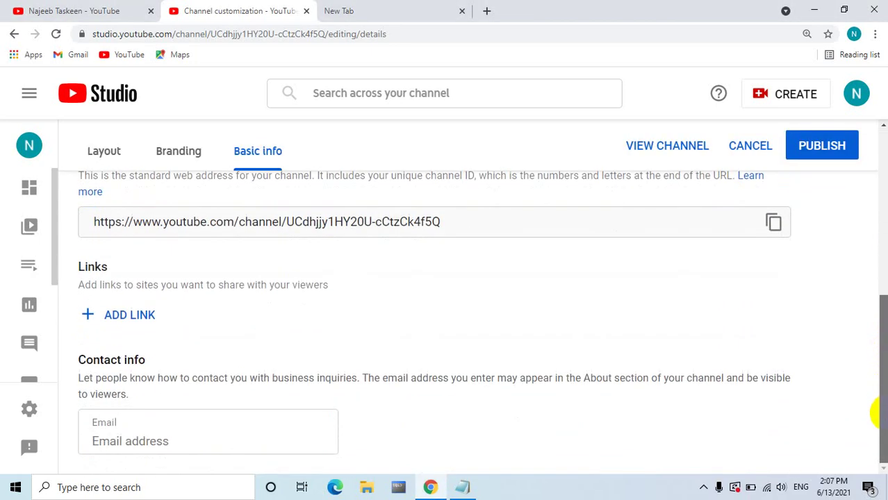
Copy the channel URL and paste it into the blank new tab
{"action": "left_click", "coordinate": [275, 226]}
{"action": "key", "text": "ctrl+c"}
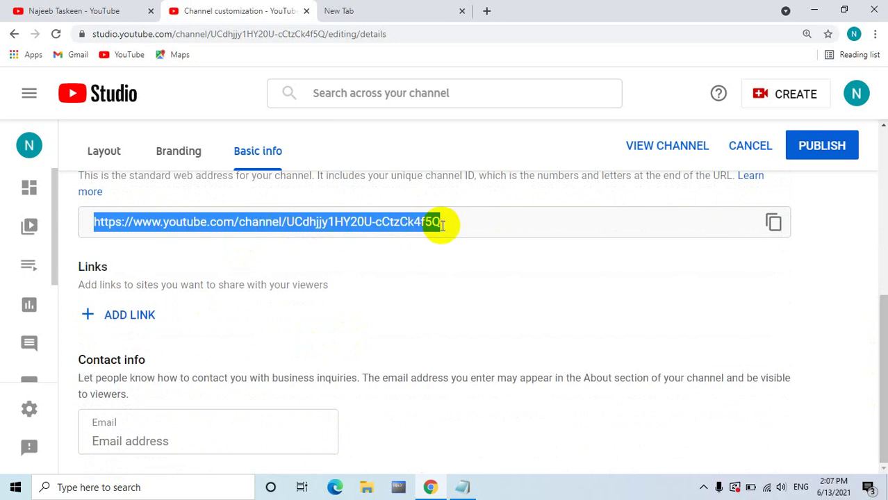
{"action": "left_click", "coordinate": [368, 10]}
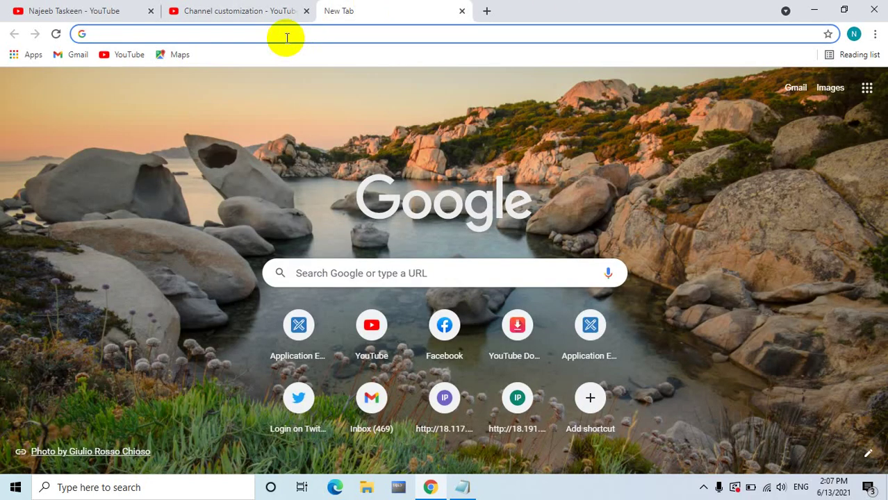
{"action": "key", "text": "ctrl+v"}
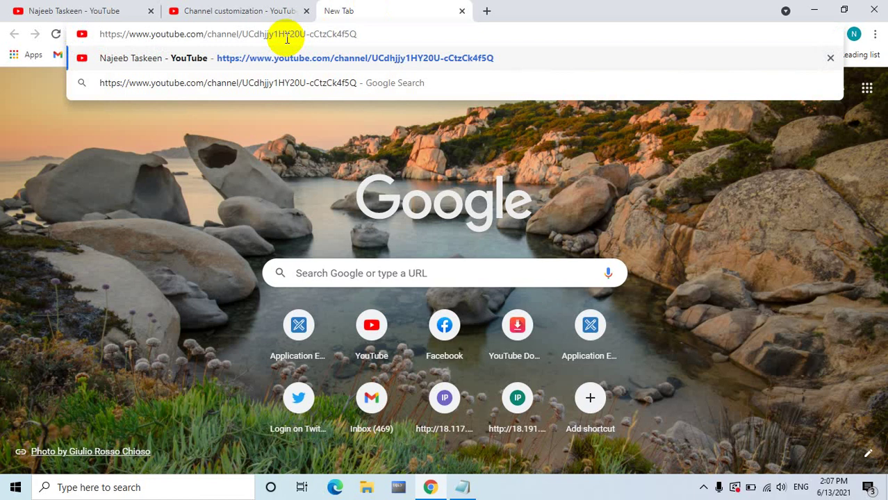
Back in Studio customization, publish the updated channel description
{"action": "left_click", "coordinate": [242, 12]}
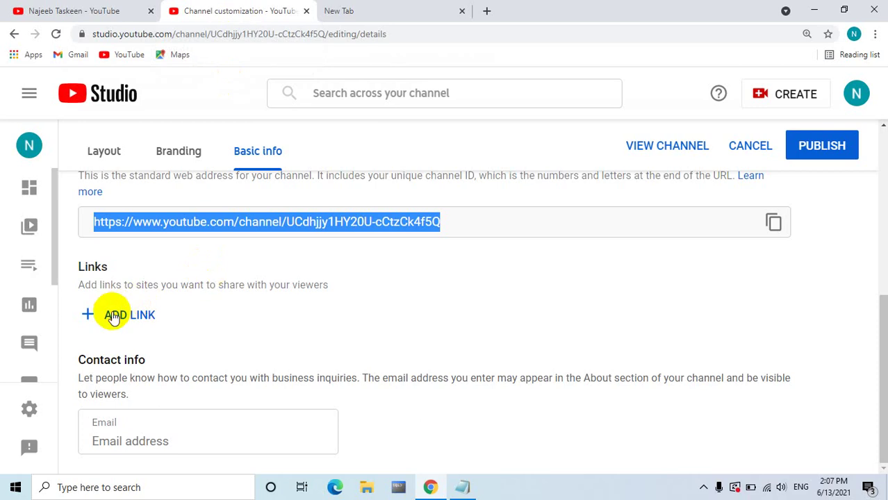
{"action": "left_click", "coordinate": [213, 438]}
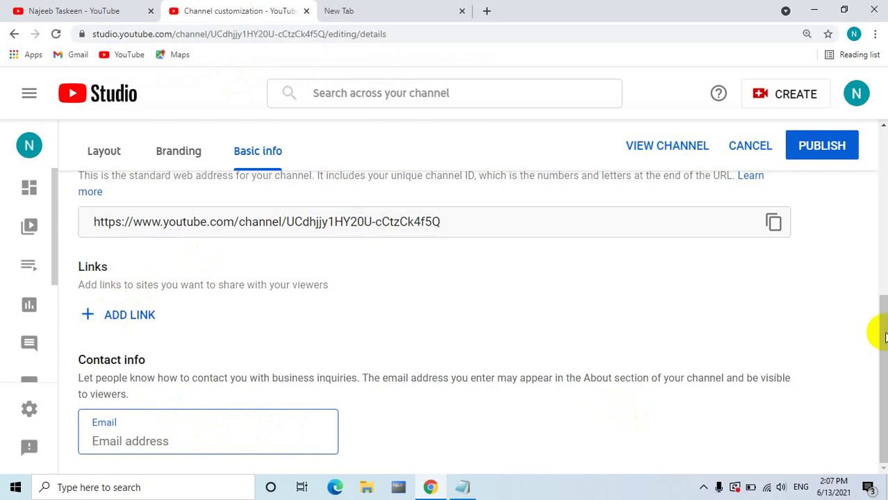
{"action": "left_click_drag", "start_coordinate": [883, 327], "coordinate": [866, 109]}
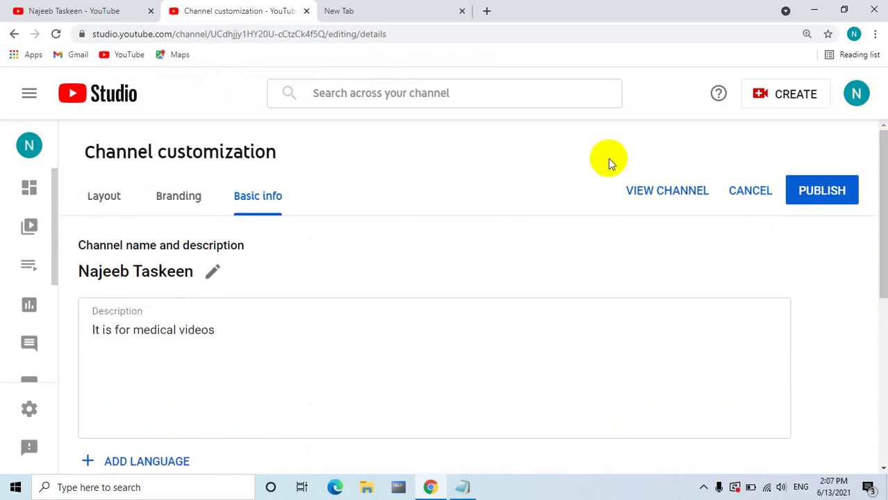
{"action": "left_click", "coordinate": [824, 188]}
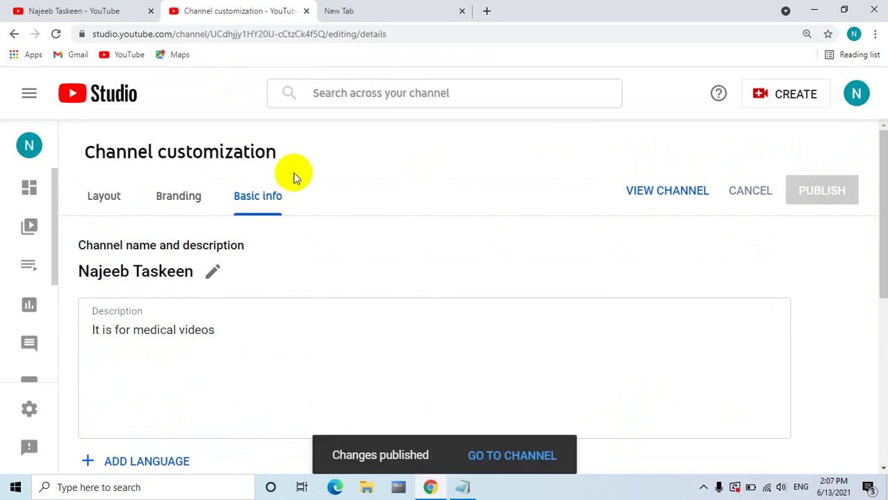
Upload 22.png as the channel profile picture under Branding and publish it
{"action": "left_click", "coordinate": [182, 197]}
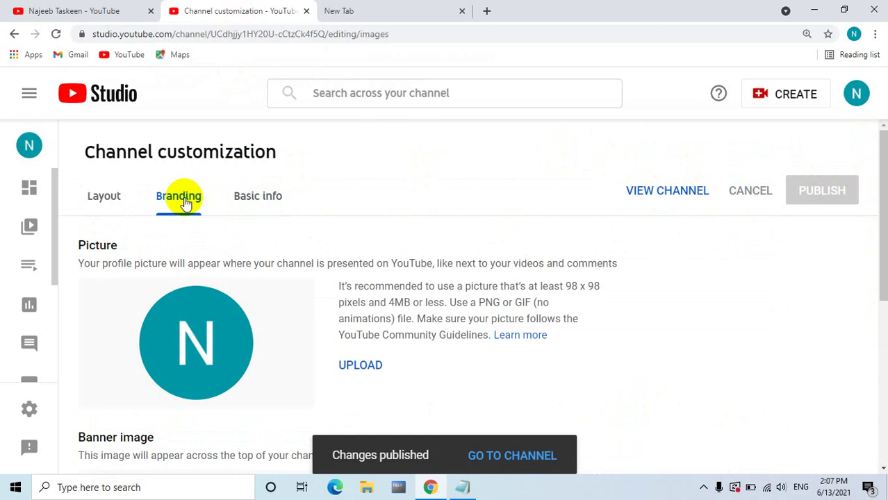
{"action": "left_click", "coordinate": [368, 366]}
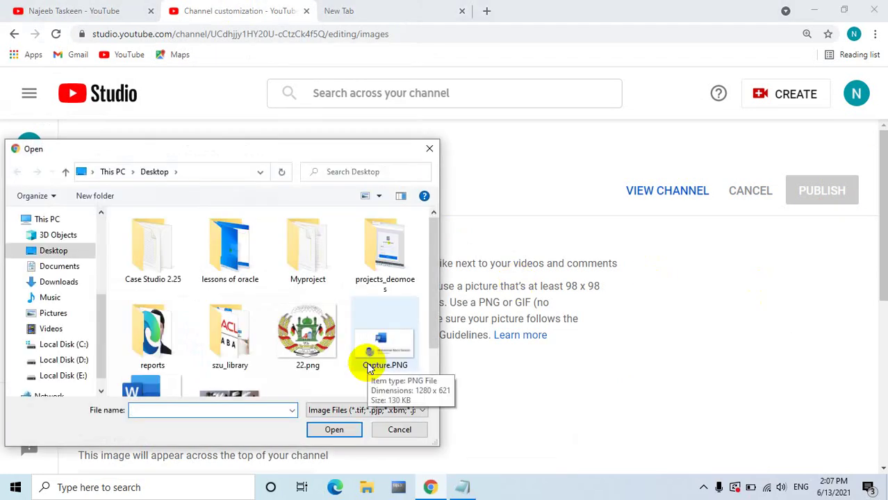
{"action": "left_click", "coordinate": [308, 337]}
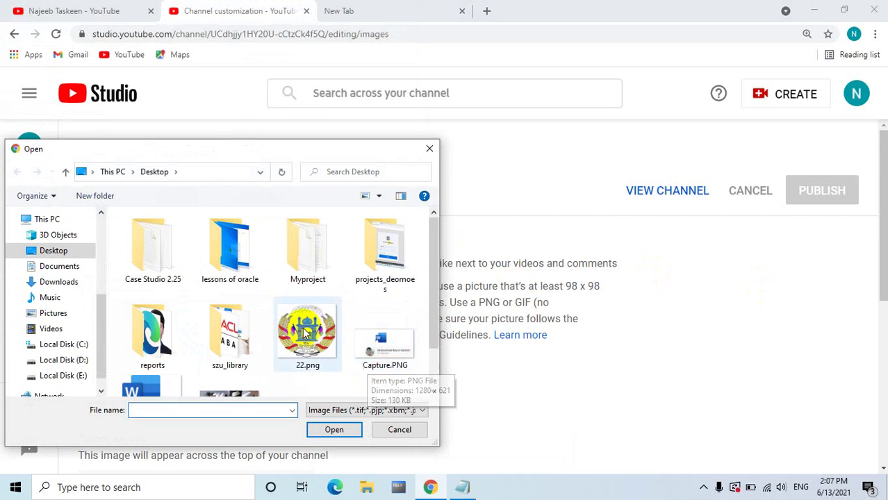
{"action": "left_click", "coordinate": [335, 430]}
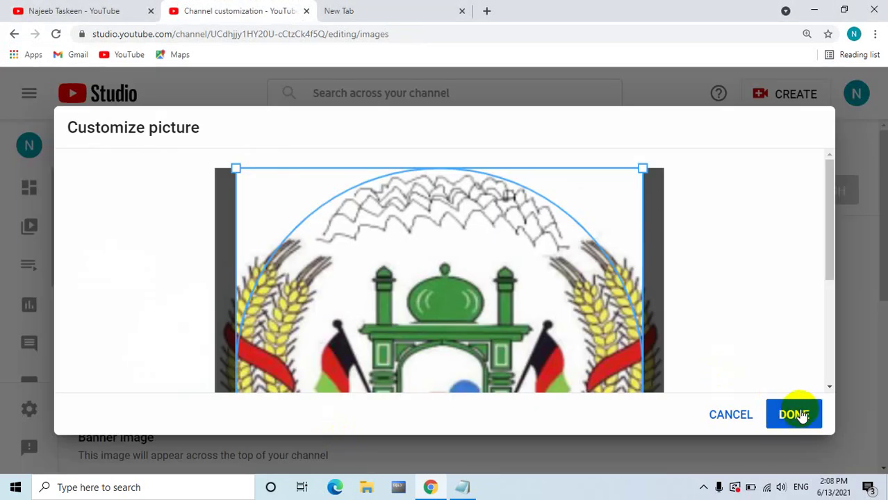
{"action": "left_click", "coordinate": [800, 414]}
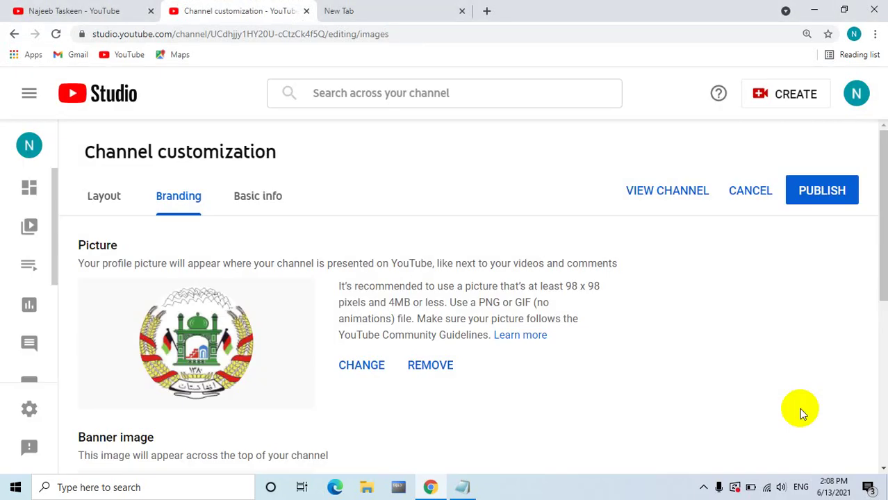
{"action": "left_click", "coordinate": [824, 196]}
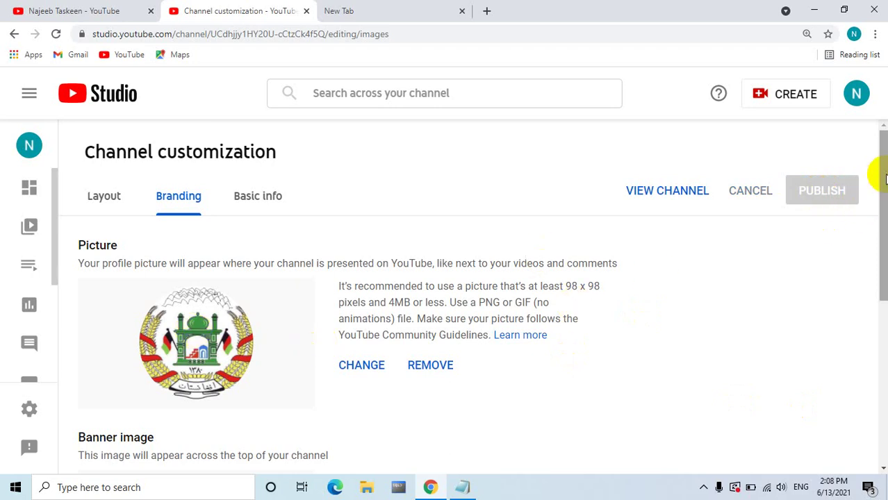
{"action": "left_click_drag", "start_coordinate": [881, 196], "coordinate": [861, 159]}
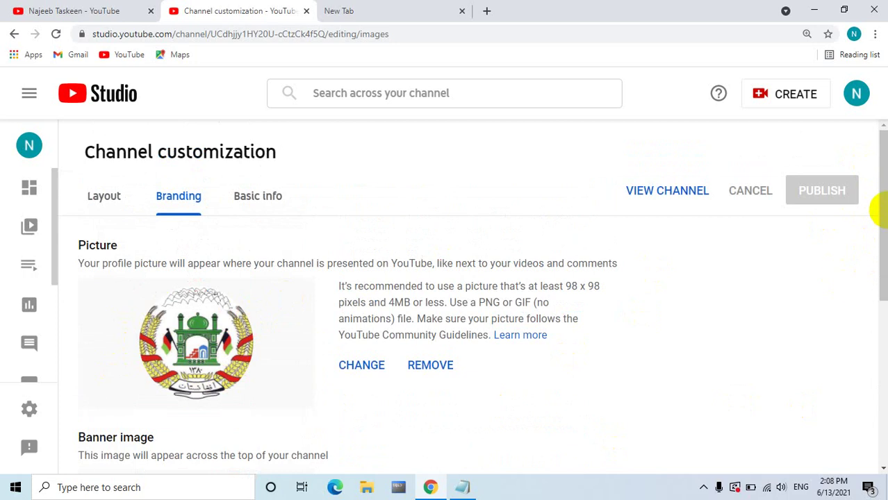
{"action": "left_click_drag", "start_coordinate": [882, 208], "coordinate": [873, 354]}
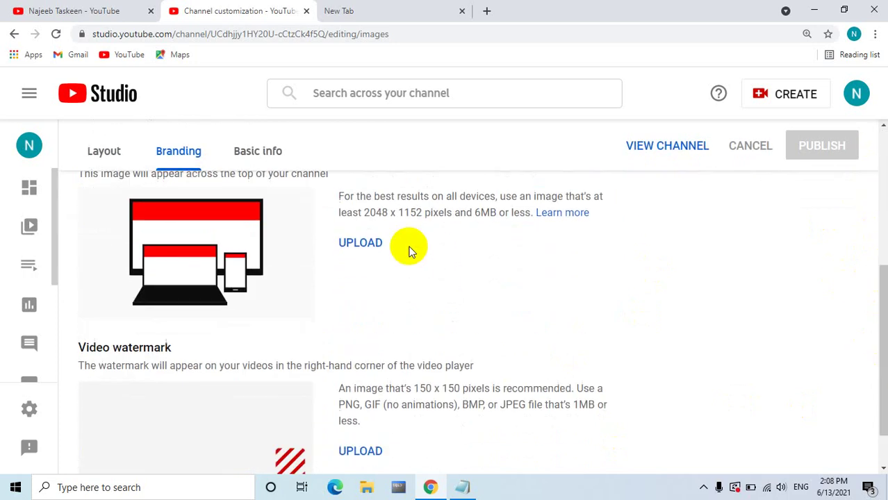
{"action": "left_click", "coordinate": [367, 249]}
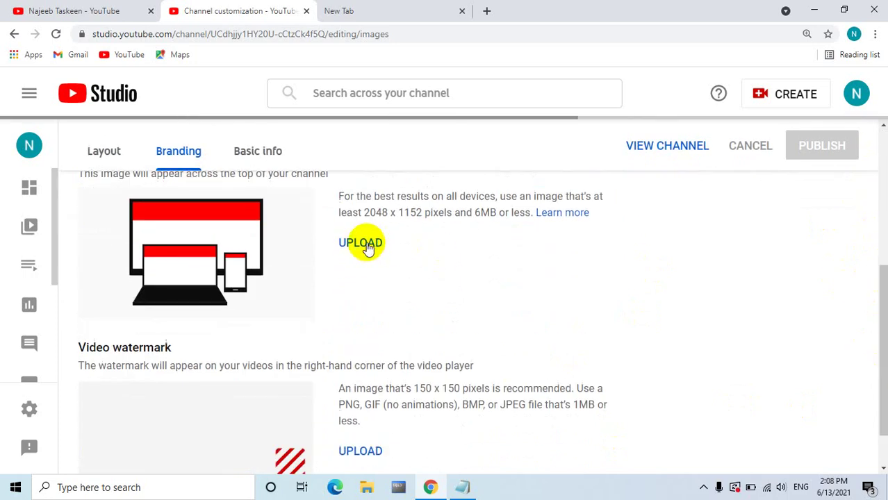
{"action": "left_click_drag", "start_coordinate": [878, 271], "coordinate": [881, 246]}
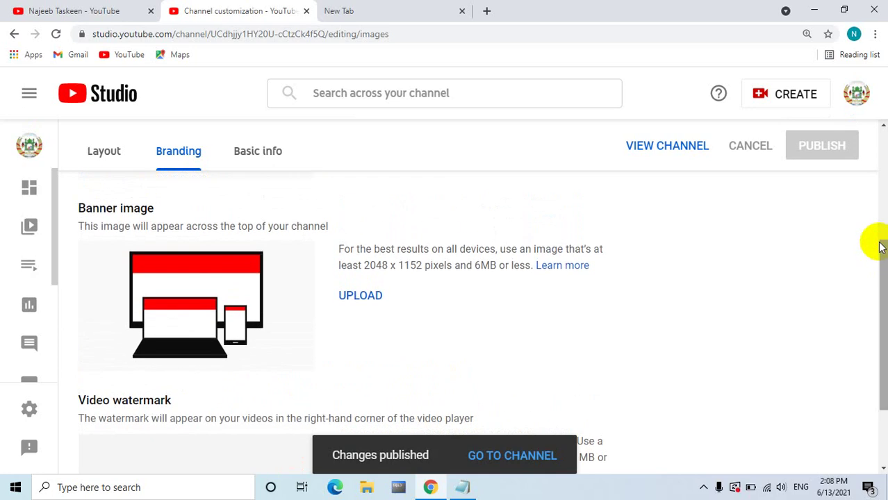
{"action": "left_click", "coordinate": [360, 296]}
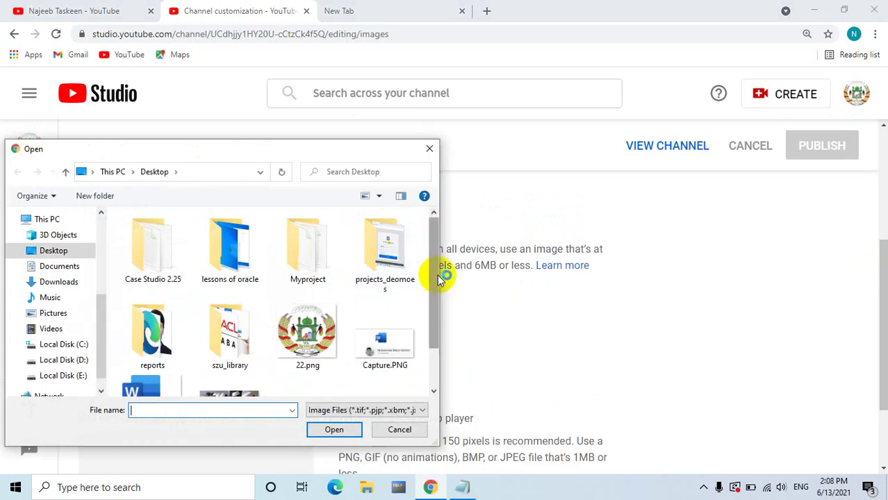
{"action": "left_click_drag", "start_coordinate": [434, 277], "coordinate": [428, 298]}
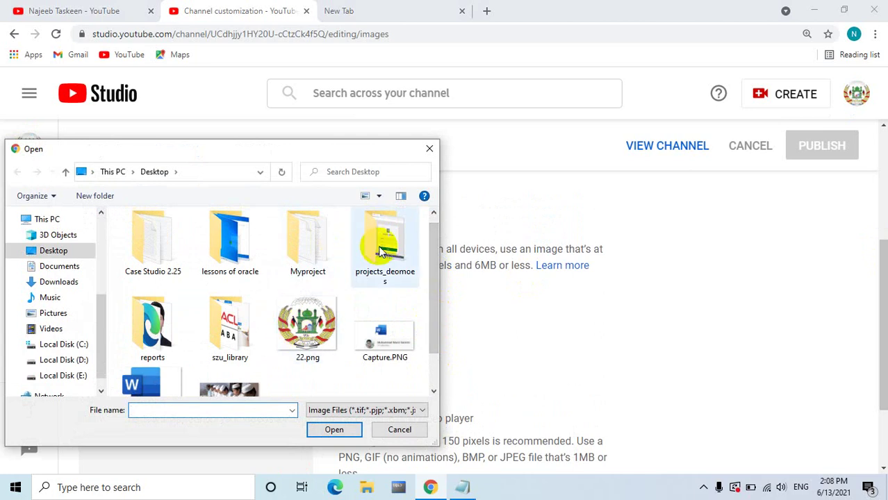
{"action": "double_click", "coordinate": [158, 316]}
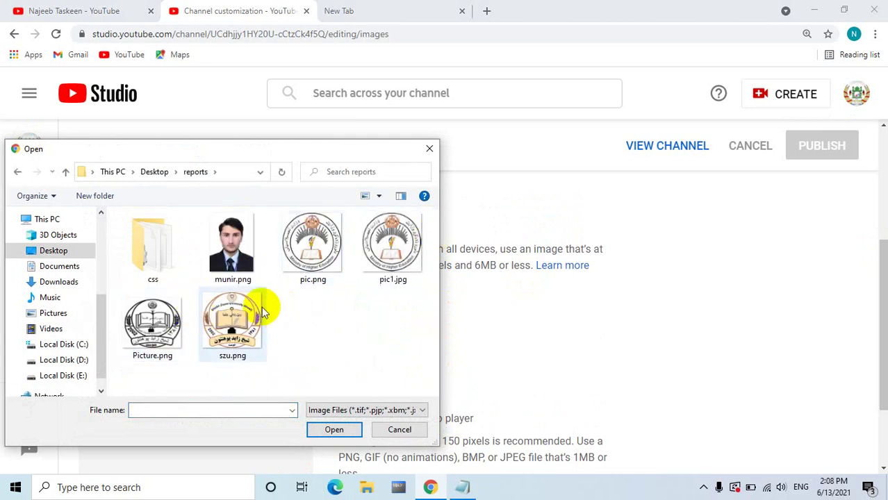
{"action": "left_click", "coordinate": [389, 260]}
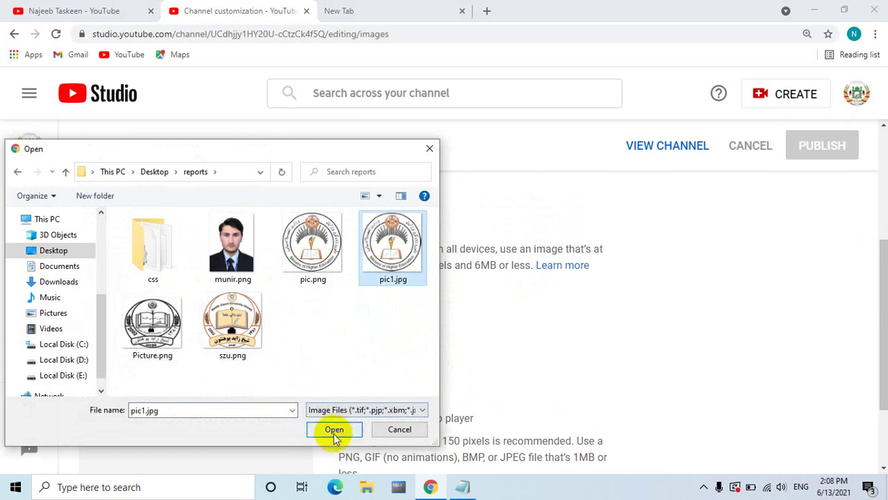
{"action": "left_click", "coordinate": [335, 430]}
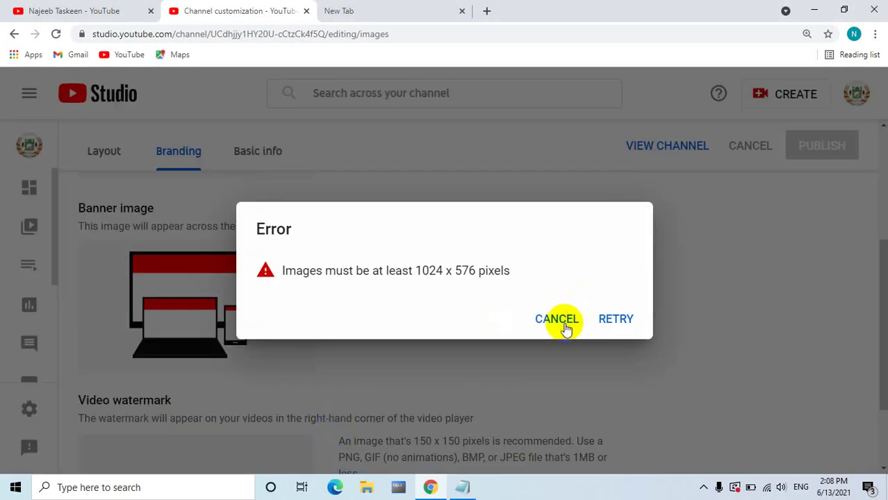
{"action": "left_click", "coordinate": [555, 318]}
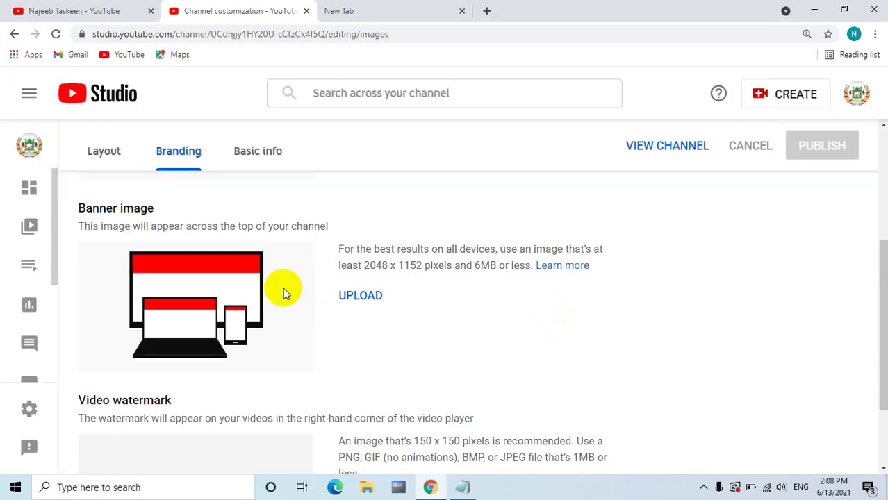
{"action": "left_click", "coordinate": [362, 295]}
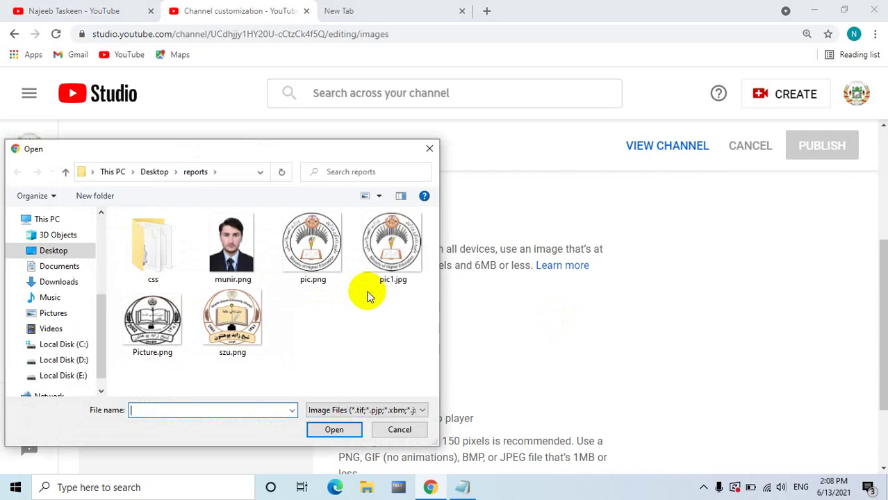
{"action": "left_click", "coordinate": [428, 147]}
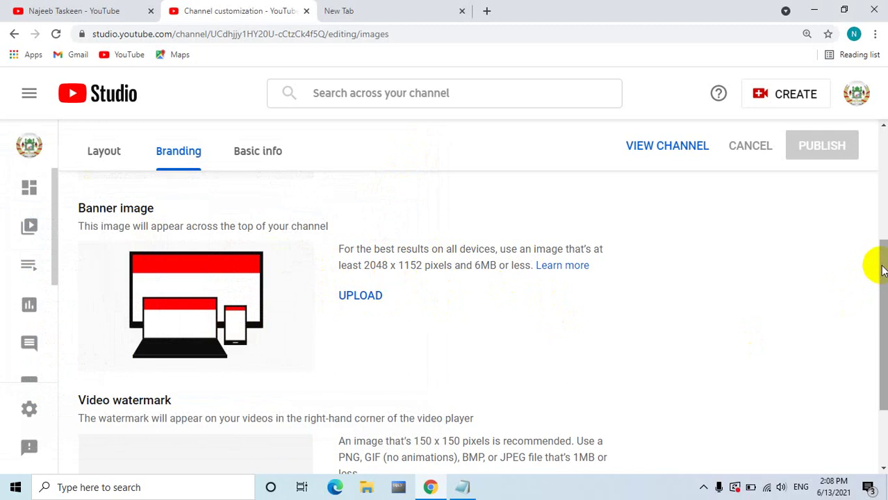
{"action": "mouse_move", "coordinate": [881, 264]}
{"action": "left_mouse_down"}
{"action": "mouse_move", "coordinate": [869, 184]}
{"action": "mouse_move", "coordinate": [859, 355]}
{"action": "left_mouse_up"}
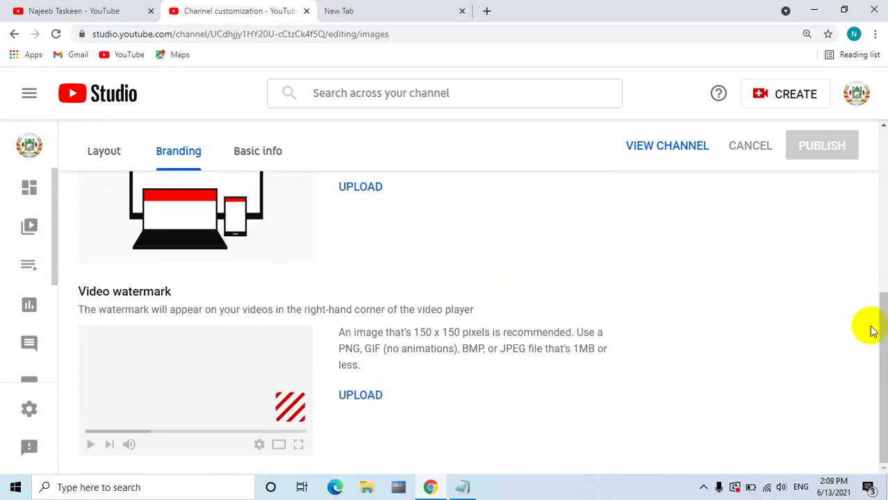
{"action": "left_click_drag", "start_coordinate": [879, 320], "coordinate": [858, 134]}
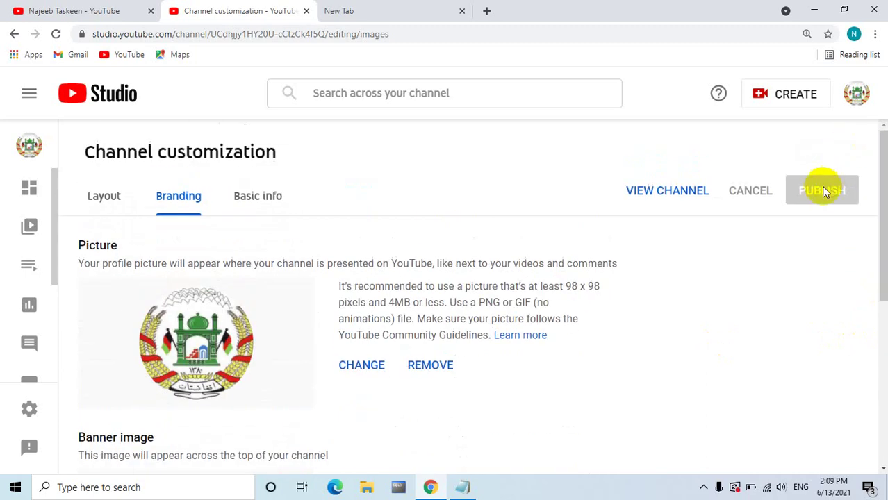
On the Layout tab, open the channel trailer chooser and close it without picking a video
{"action": "left_click", "coordinate": [103, 195]}
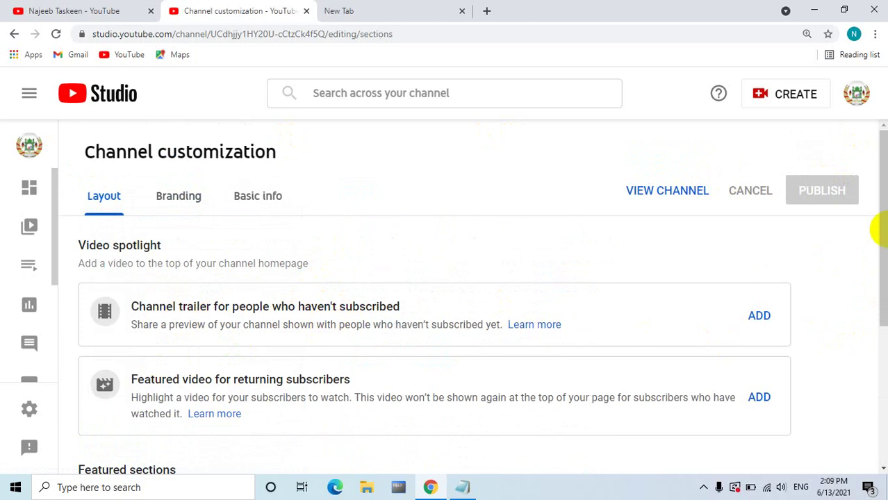
{"action": "left_click", "coordinate": [759, 316]}
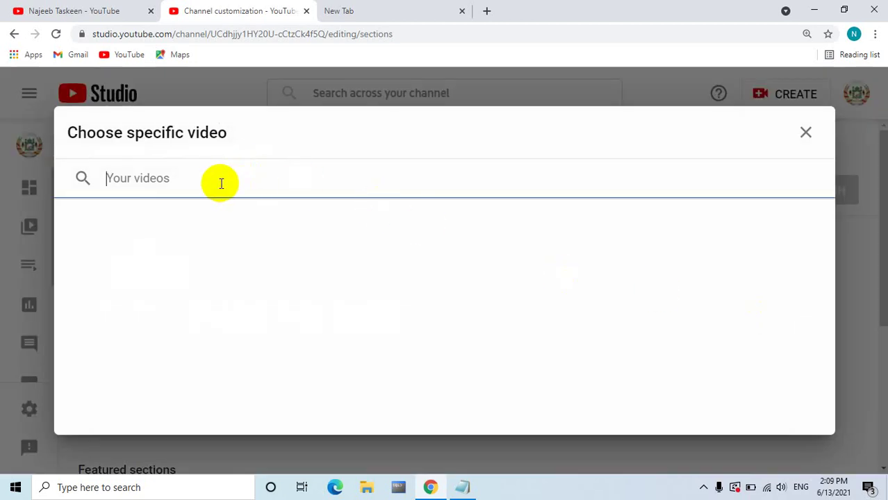
{"action": "left_click", "coordinate": [807, 132]}
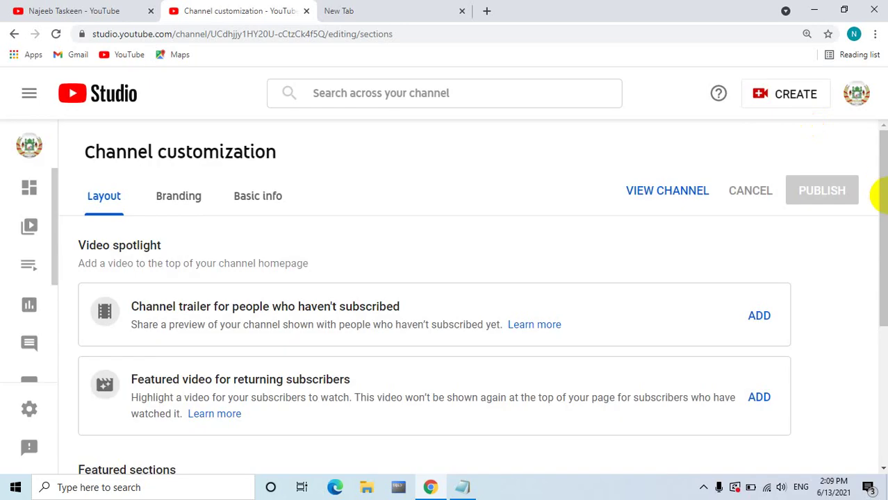
Scroll down to Featured sections and open the public channel page in a new tab
{"action": "left_click_drag", "start_coordinate": [881, 194], "coordinate": [883, 235]}
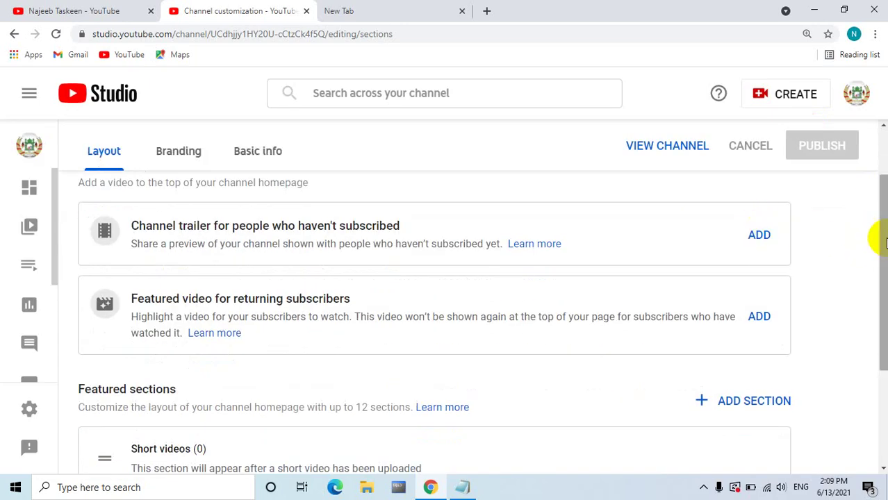
{"action": "left_click_drag", "start_coordinate": [885, 242], "coordinate": [885, 265]}
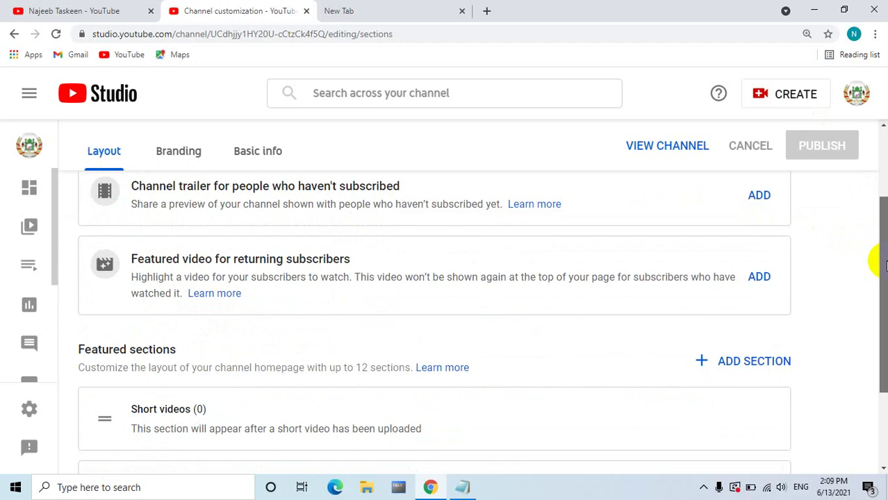
{"action": "left_click_drag", "start_coordinate": [885, 266], "coordinate": [871, 224]}
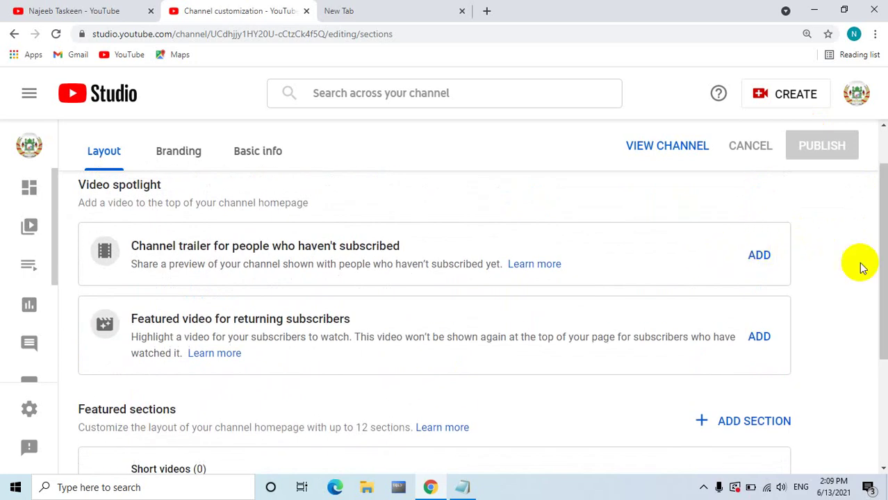
{"action": "left_click_drag", "start_coordinate": [876, 257], "coordinate": [878, 324]}
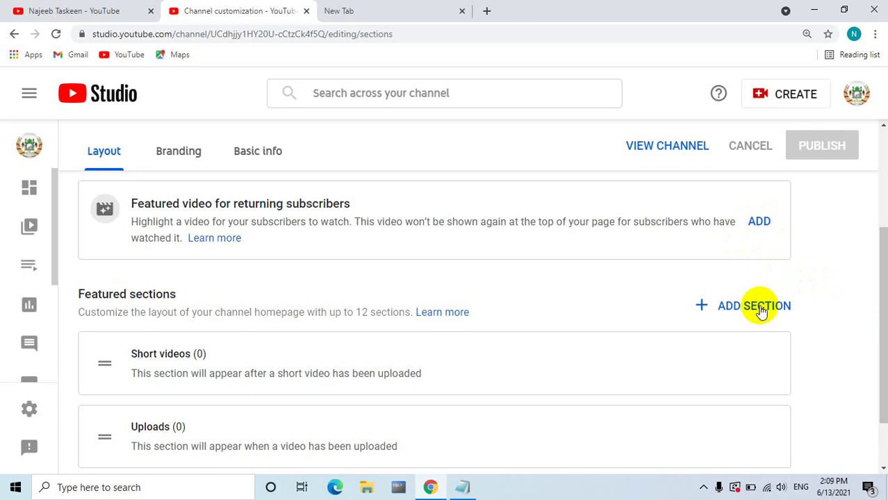
{"action": "left_click", "coordinate": [657, 149]}
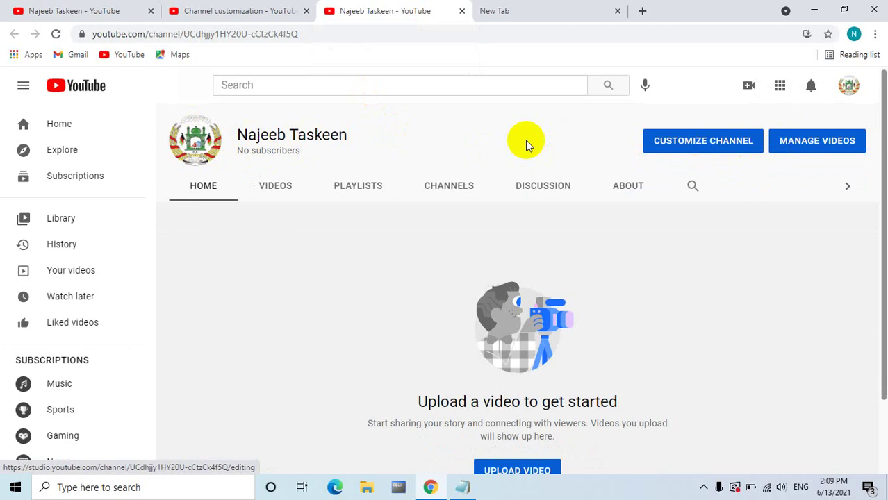
Return to the Channel customization tab in YouTube Studio
{"action": "left_click", "coordinate": [213, 15]}
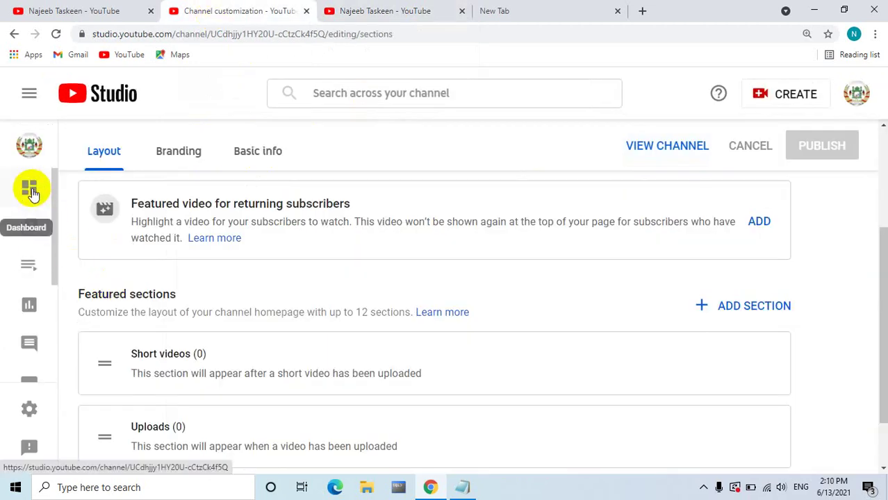
Look over the channel Dashboard, then open the Content page's Uploads list
{"action": "left_click", "coordinate": [31, 191]}
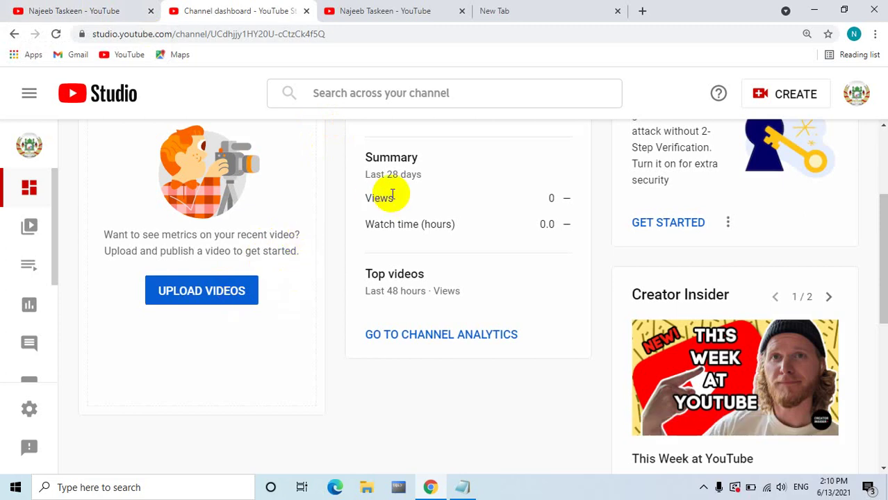
{"action": "scroll", "coordinate": [879, 229], "scroll_direction": "down", "scroll_amount": 2}
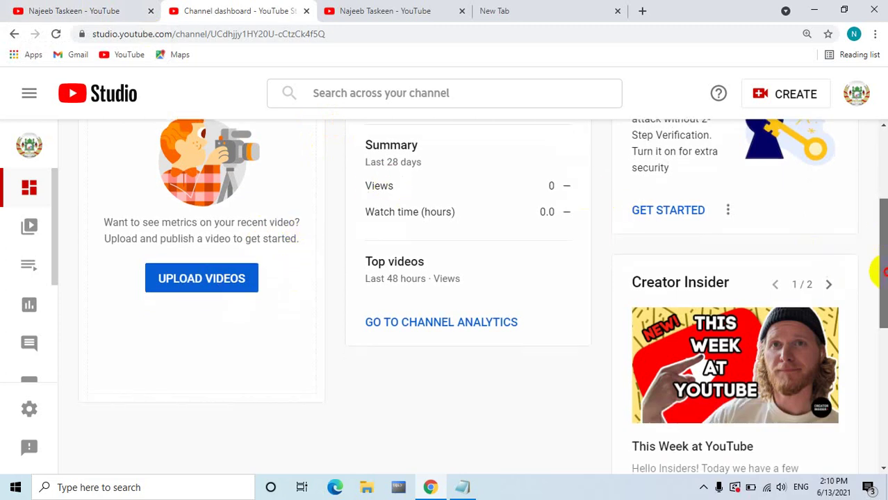
{"action": "scroll", "coordinate": [872, 223], "scroll_direction": "up", "scroll_amount": 4}
{"action": "scroll", "coordinate": [875, 172], "scroll_direction": "down", "scroll_amount": 2}
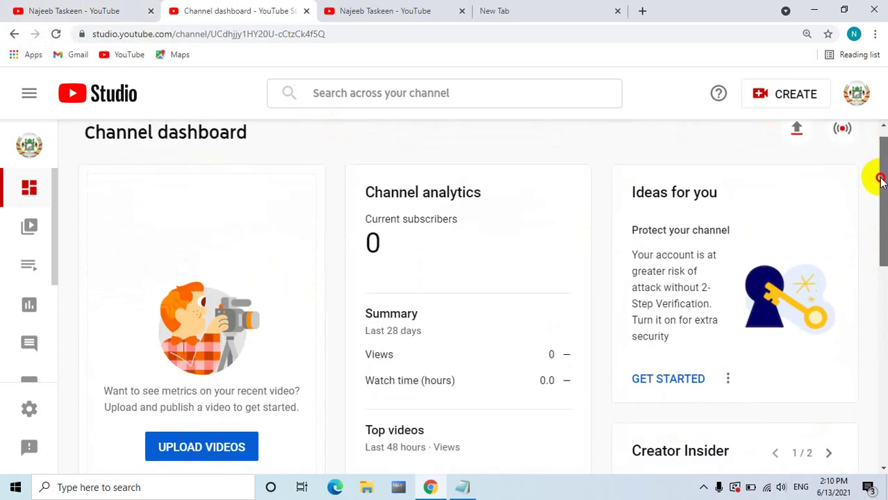
{"action": "scroll", "coordinate": [874, 174], "scroll_direction": "up", "scroll_amount": 2}
{"action": "left_click_drag", "start_coordinate": [873, 173], "coordinate": [868, 119]}
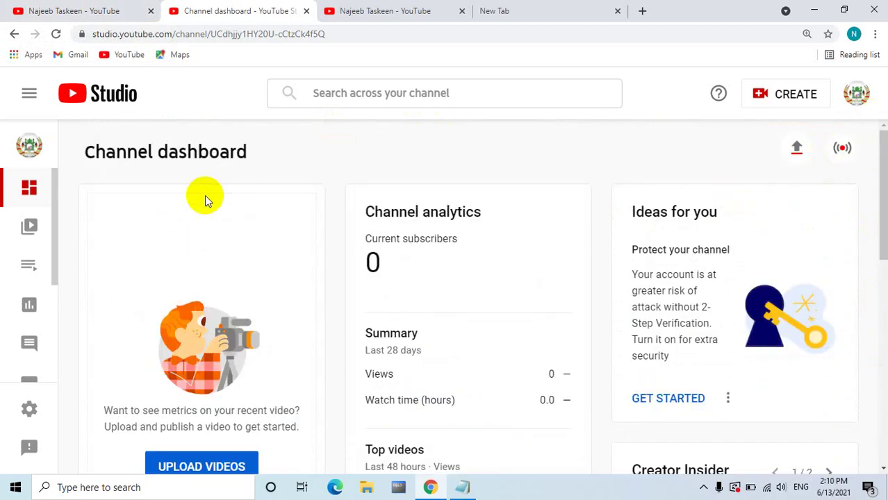
{"action": "left_click", "coordinate": [31, 225]}
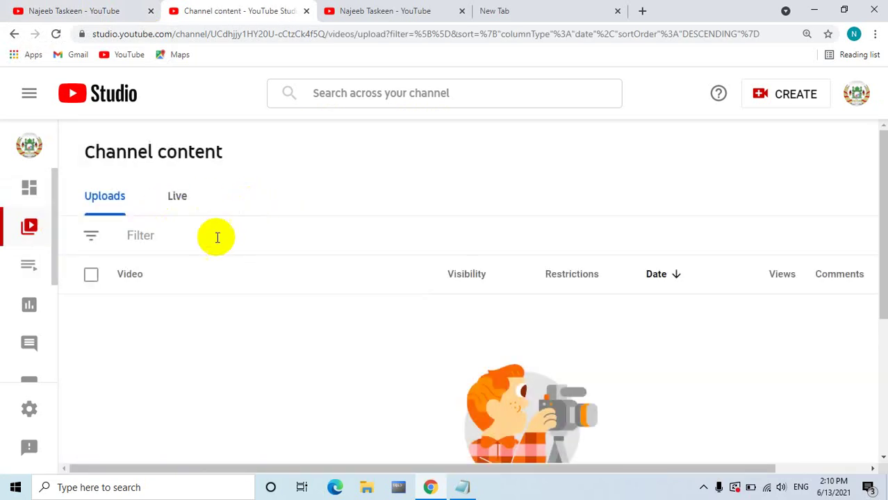
Create a Public playlist named 'medical videos' from the channel's Playlists page
{"action": "left_click", "coordinate": [31, 265]}
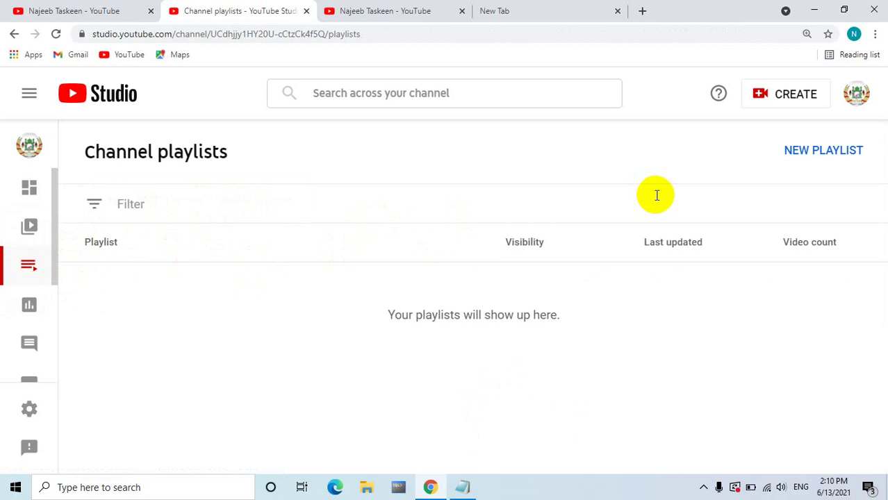
{"action": "left_click", "coordinate": [836, 150]}
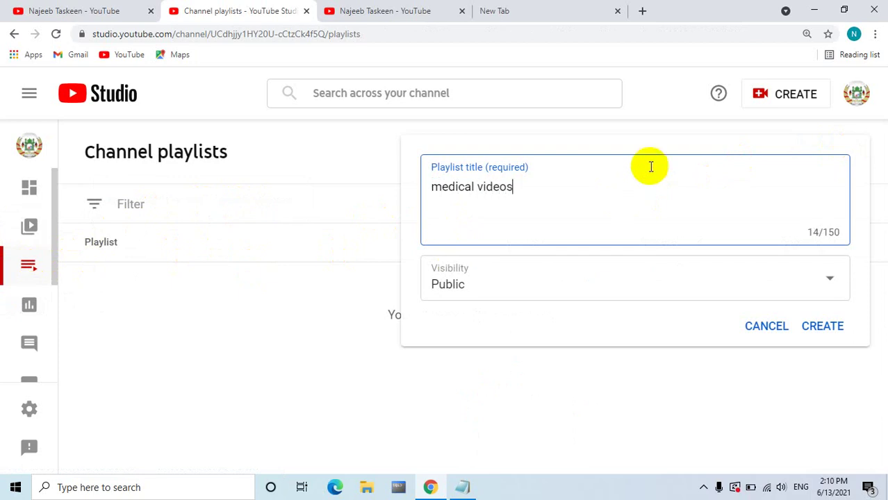
{"action": "left_click", "coordinate": [679, 288]}
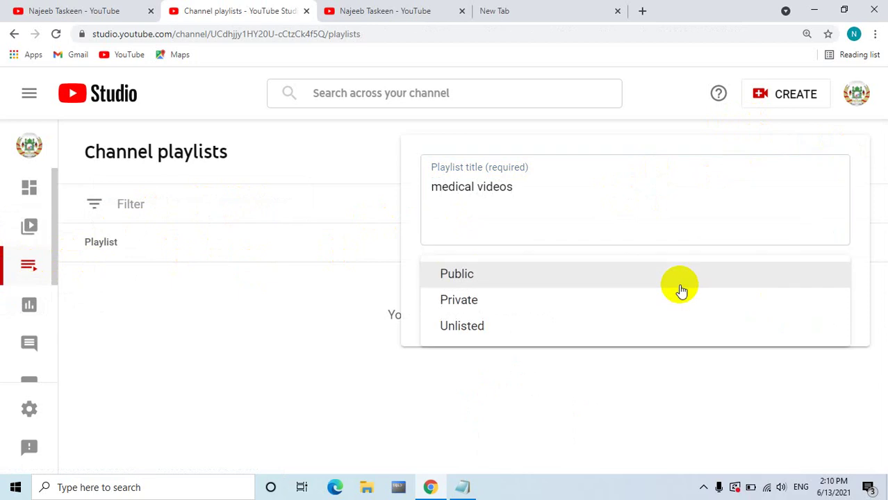
{"action": "left_click", "coordinate": [633, 403]}
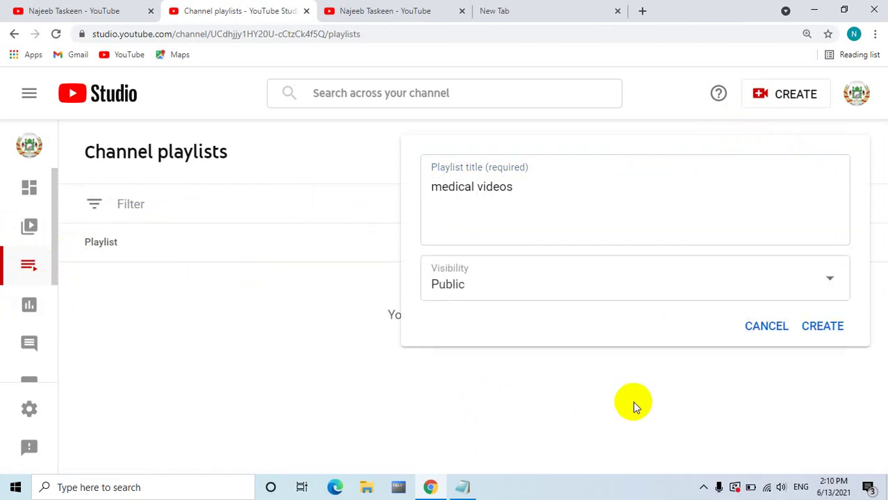
{"action": "left_click", "coordinate": [827, 325]}
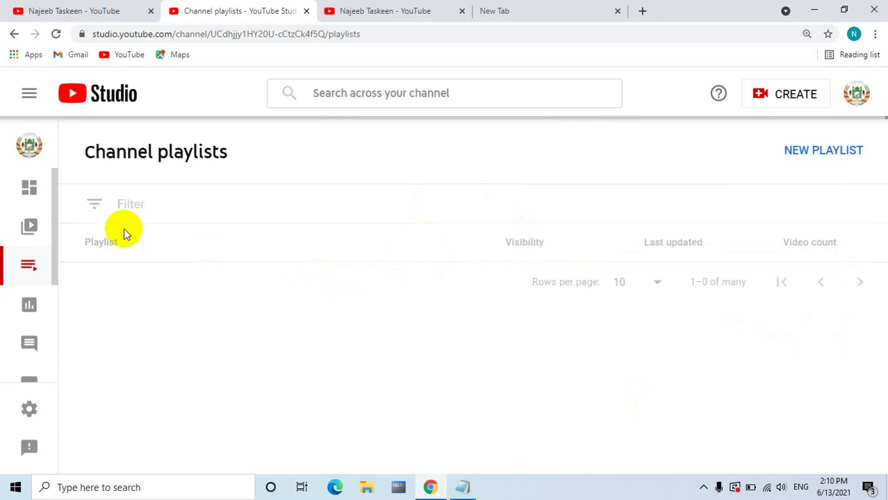
{"action": "scroll", "coordinate": [55, 234], "scroll_direction": "down", "scroll_amount": 1}
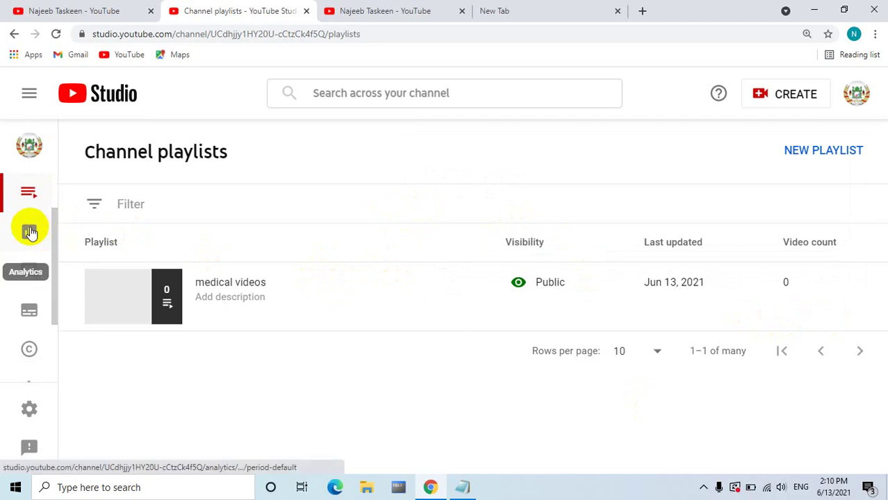
Look through the channel analytics overview and the comments page
{"action": "left_click", "coordinate": [29, 231]}
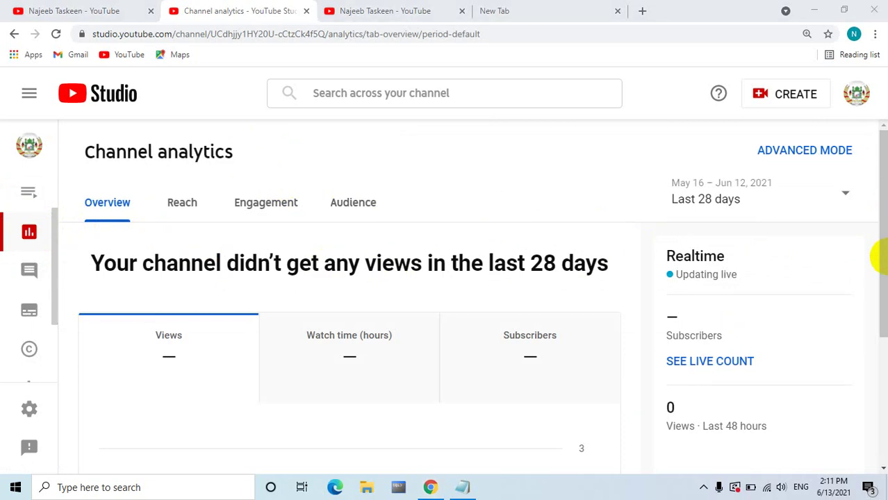
{"action": "left_click", "coordinate": [35, 275]}
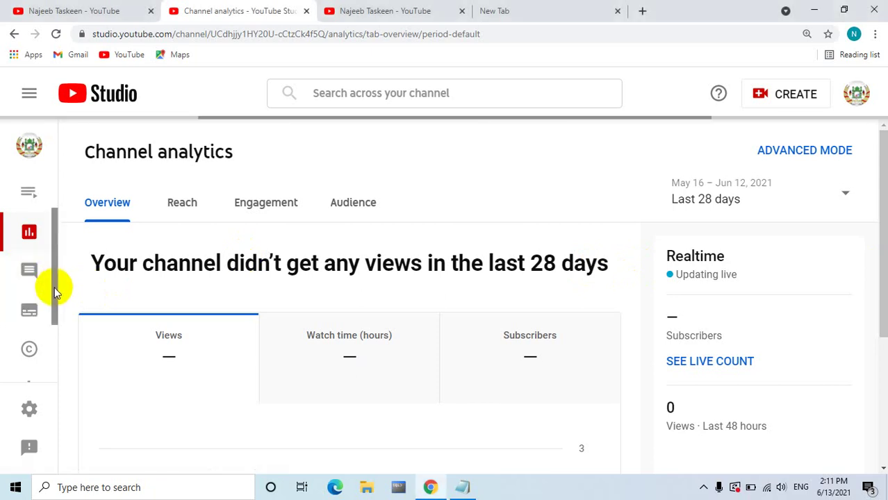
{"action": "scroll", "coordinate": [53, 288], "scroll_direction": "down", "scroll_amount": 1}
Filter the subtitles list by Published, Drafts and All, then view the Copyright page
{"action": "left_click", "coordinate": [31, 272]}
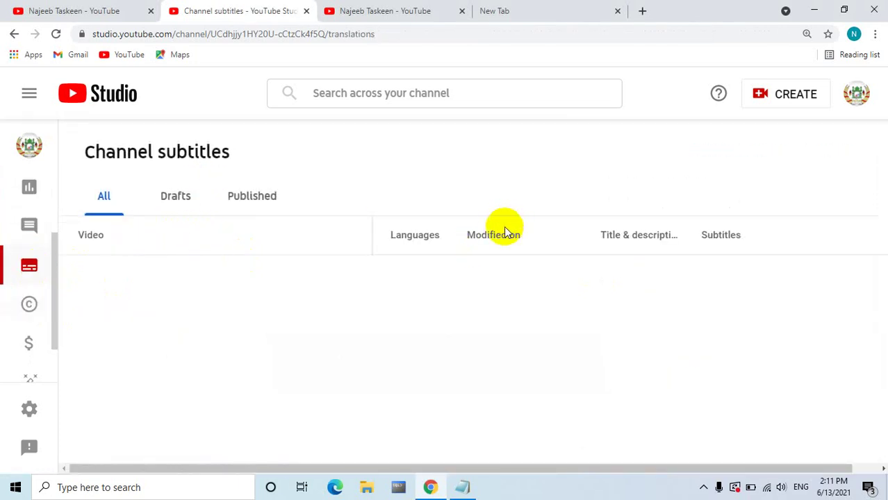
{"action": "left_click", "coordinate": [250, 199]}
{"action": "left_click", "coordinate": [175, 195]}
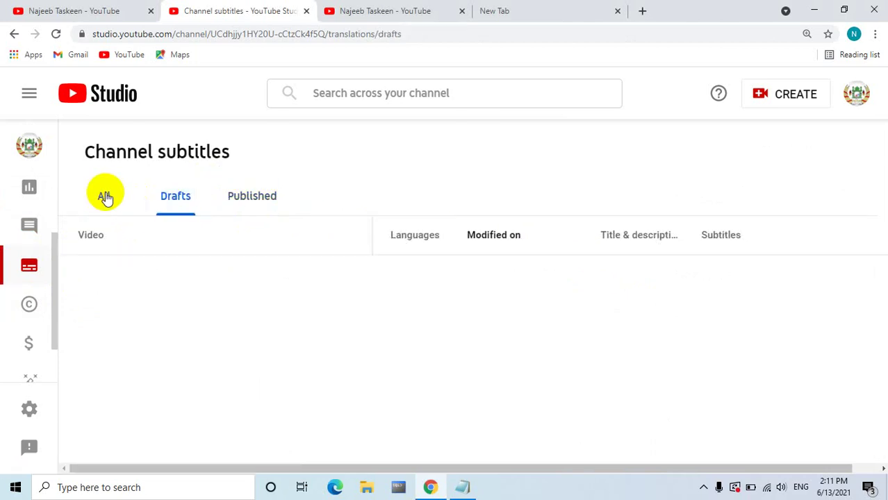
{"action": "left_click", "coordinate": [105, 197]}
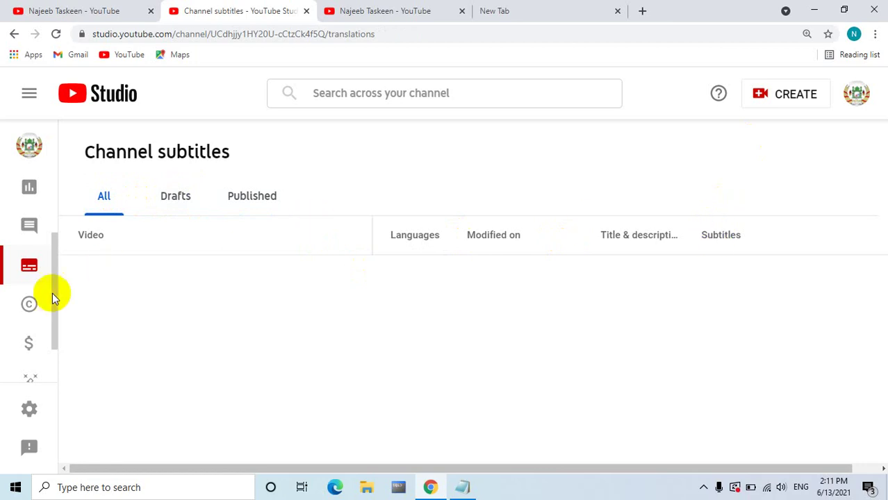
{"action": "left_click", "coordinate": [29, 302]}
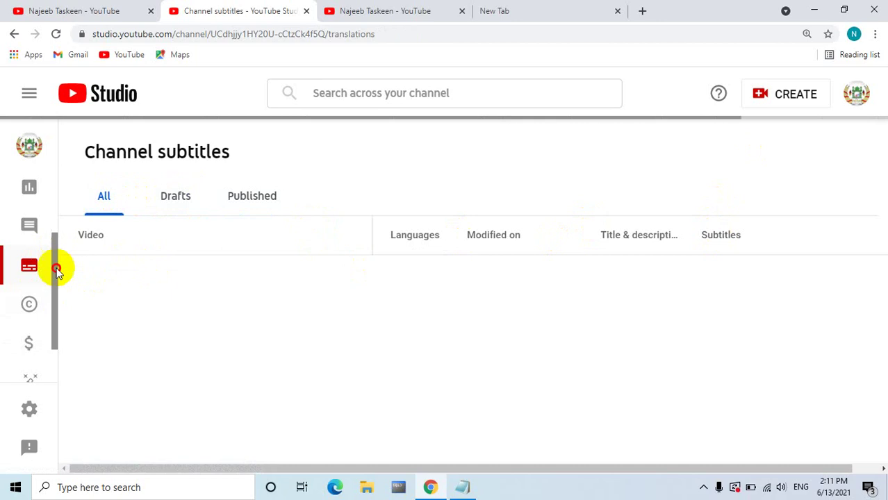
{"action": "scroll", "coordinate": [55, 271], "scroll_direction": "down", "scroll_amount": 2}
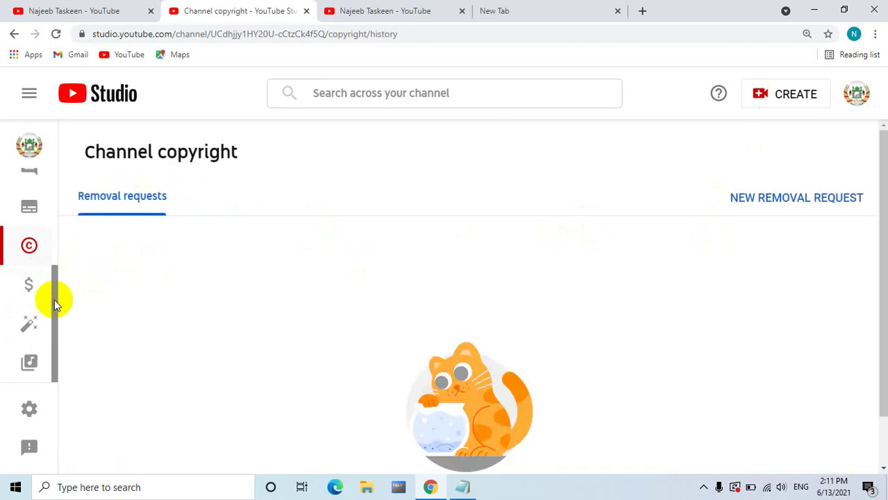
Scroll through the monetization eligibility page, then return to the Channel customization Layout page
{"action": "left_click", "coordinate": [28, 285]}
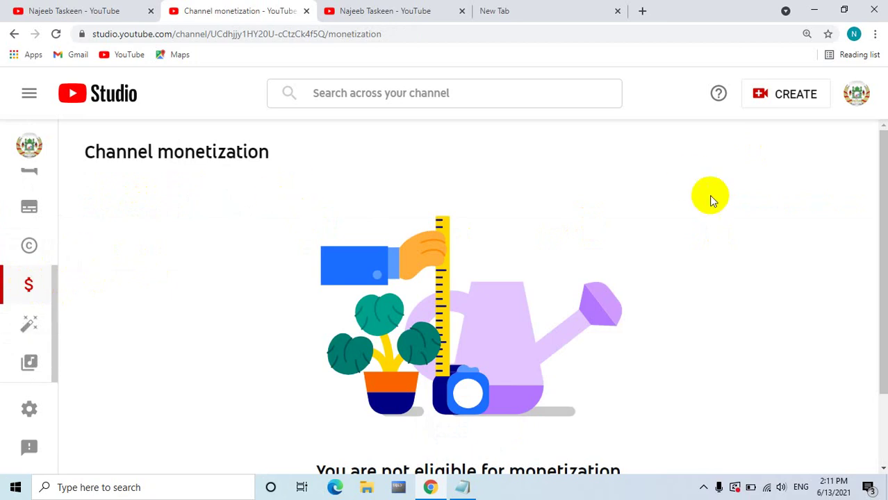
{"action": "left_click_drag", "start_coordinate": [879, 163], "coordinate": [880, 254]}
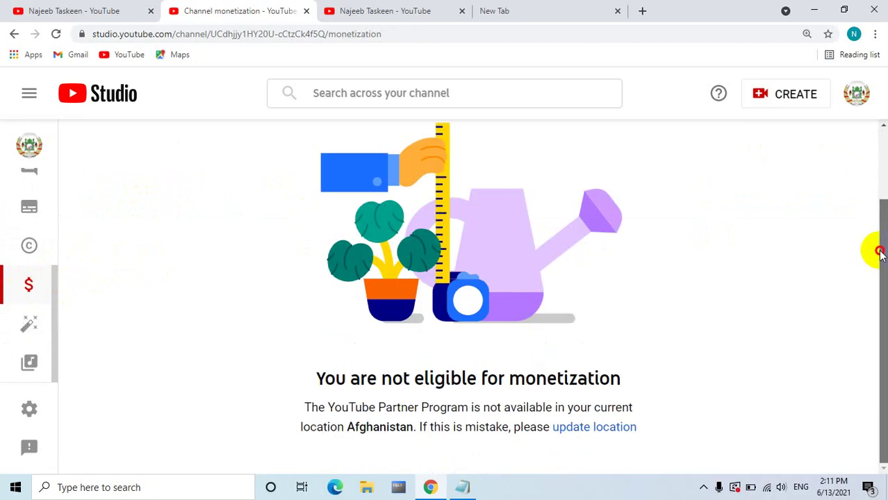
{"action": "left_click_drag", "start_coordinate": [875, 222], "coordinate": [876, 146]}
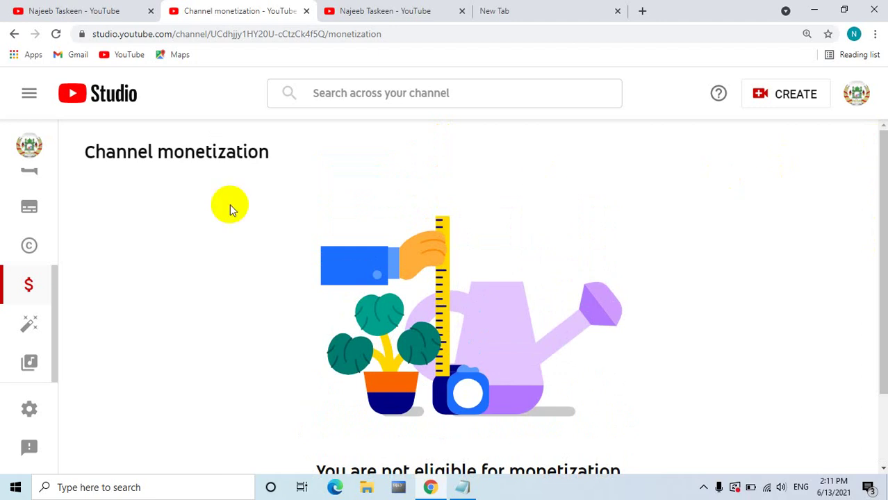
{"action": "left_click", "coordinate": [27, 322]}
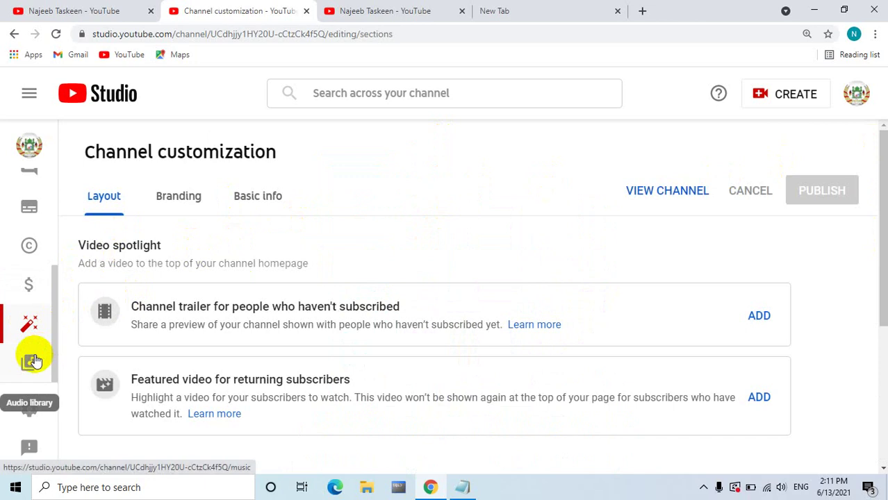
In Settings, leave the default currency as USD — US Dollar and go to the Channel section
{"action": "left_click", "coordinate": [32, 407]}
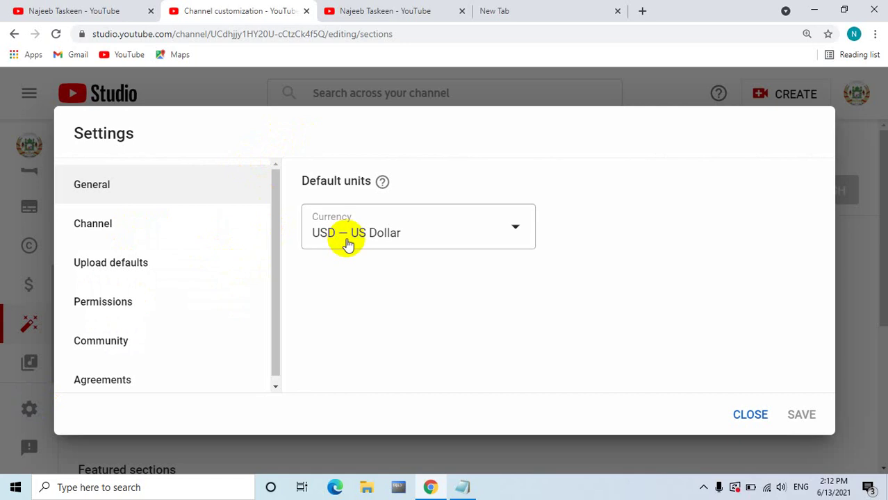
{"action": "left_click", "coordinate": [452, 234]}
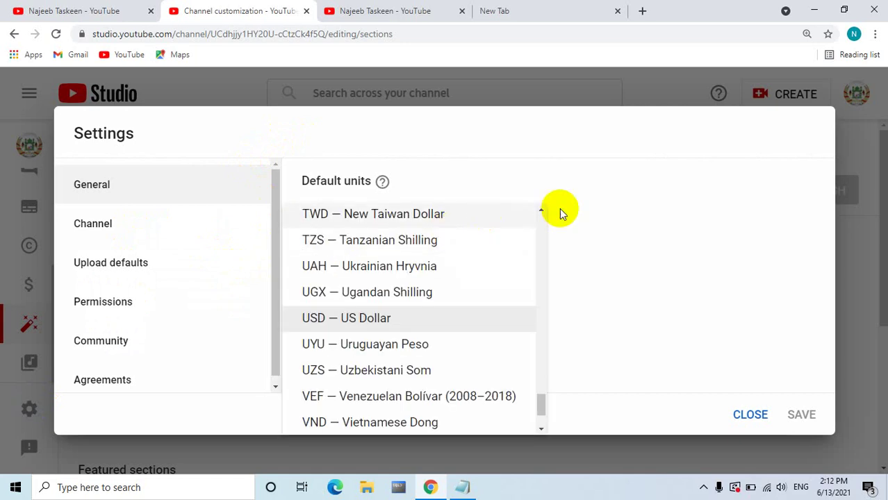
{"action": "left_click", "coordinate": [584, 208]}
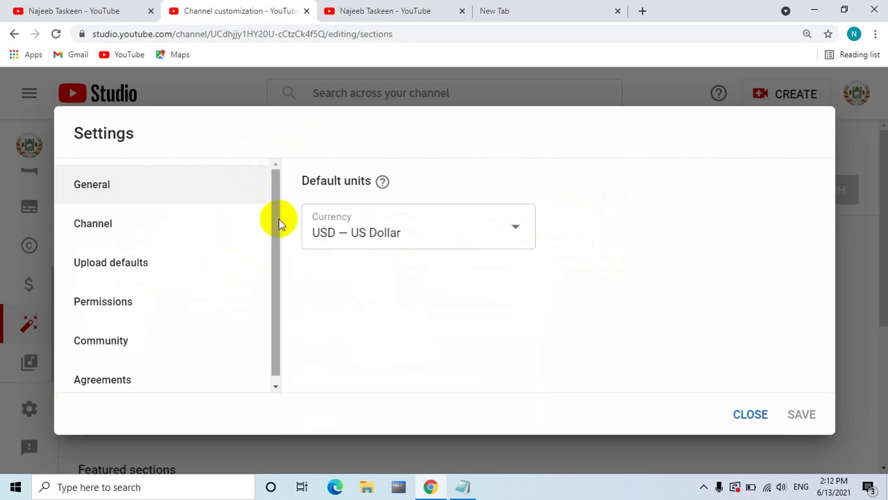
{"action": "left_click_drag", "start_coordinate": [278, 221], "coordinate": [275, 228]}
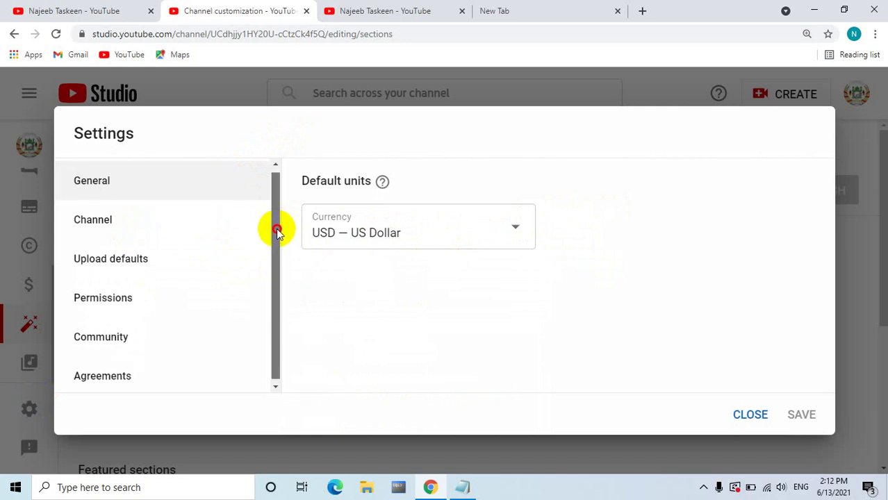
{"action": "left_click", "coordinate": [194, 236]}
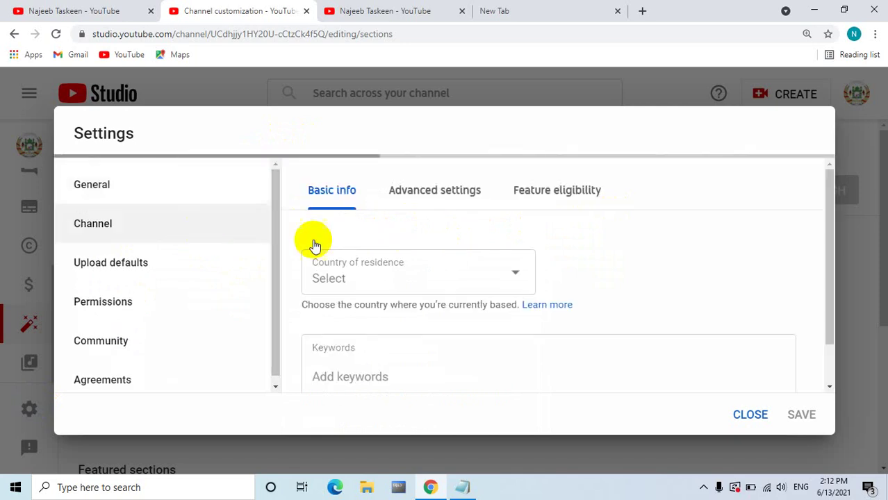
Choose Germany from the Country of residence dropdown in Basic info
{"action": "left_click", "coordinate": [457, 275]}
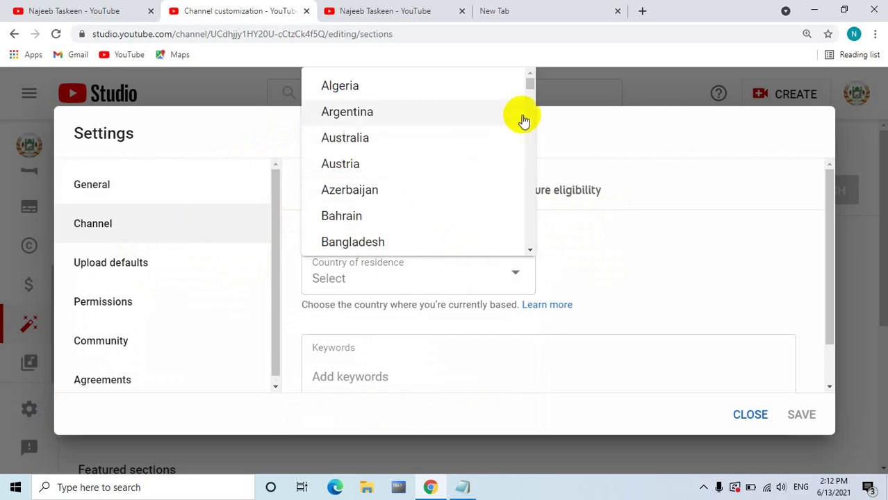
{"action": "scroll", "coordinate": [531, 82], "scroll_direction": "down", "scroll_amount": 1}
{"action": "left_click", "coordinate": [532, 90]}
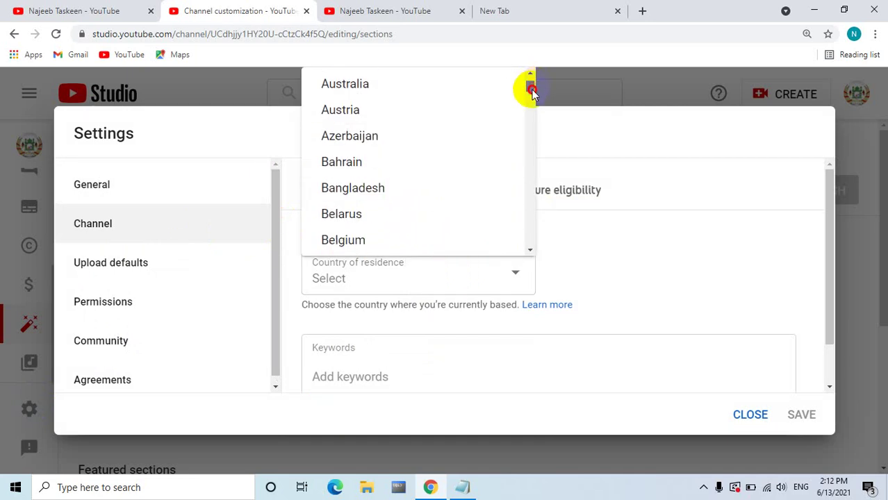
{"action": "left_click_drag", "start_coordinate": [531, 90], "coordinate": [538, 128]}
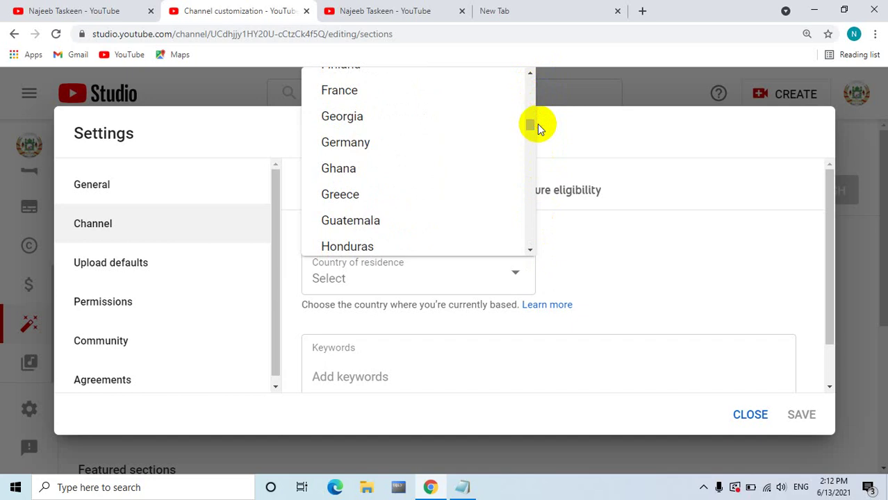
{"action": "left_click", "coordinate": [403, 138]}
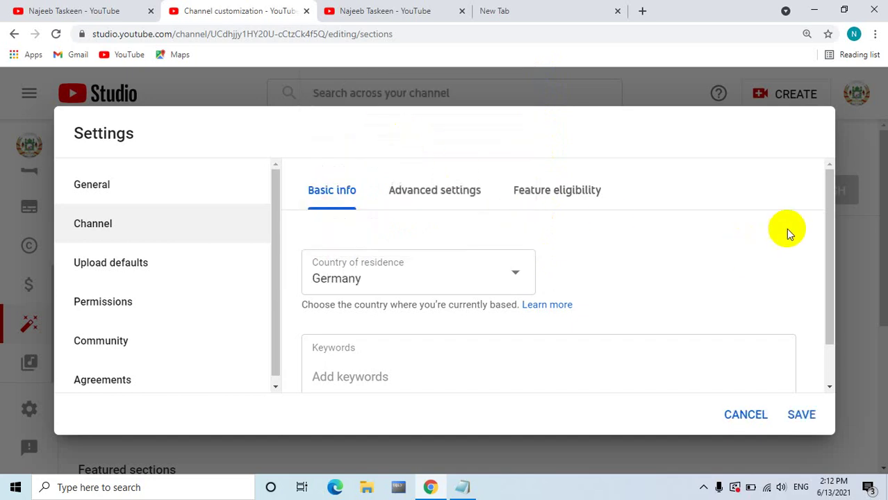
{"action": "scroll", "coordinate": [820, 264], "scroll_direction": "down", "scroll_amount": 2}
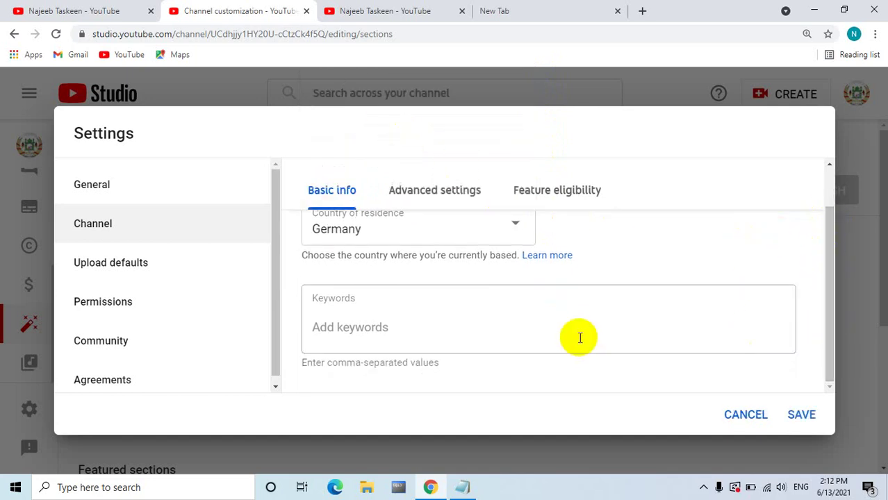
Add the first two channel keywords, based on the owner's name
{"action": "left_click", "coordinate": [411, 315]}
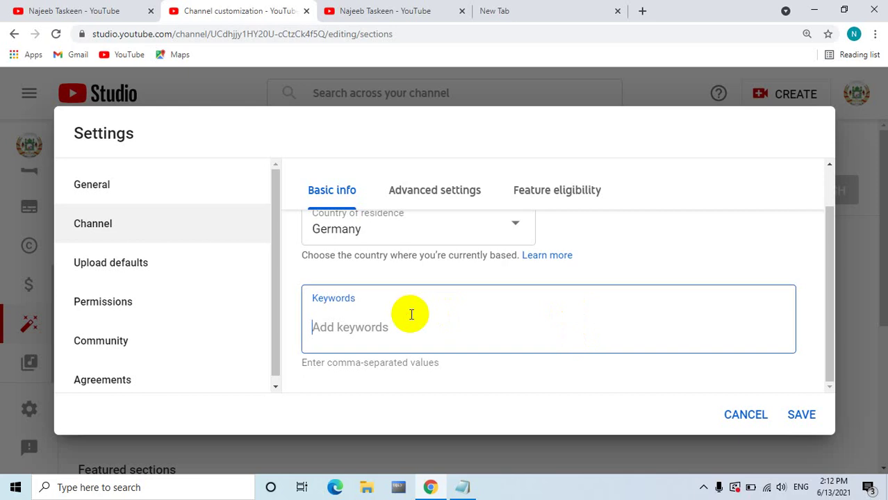
{"action": "type", "text": "taskeen"}
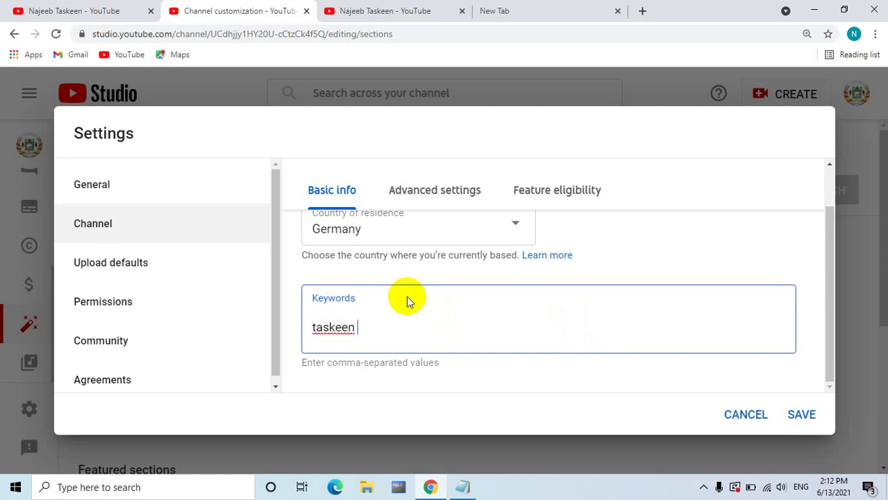
{"action": "key", "text": "Return"}
{"action": "scroll", "coordinate": [398, 291], "scroll_direction": "up", "scroll_amount": 1}
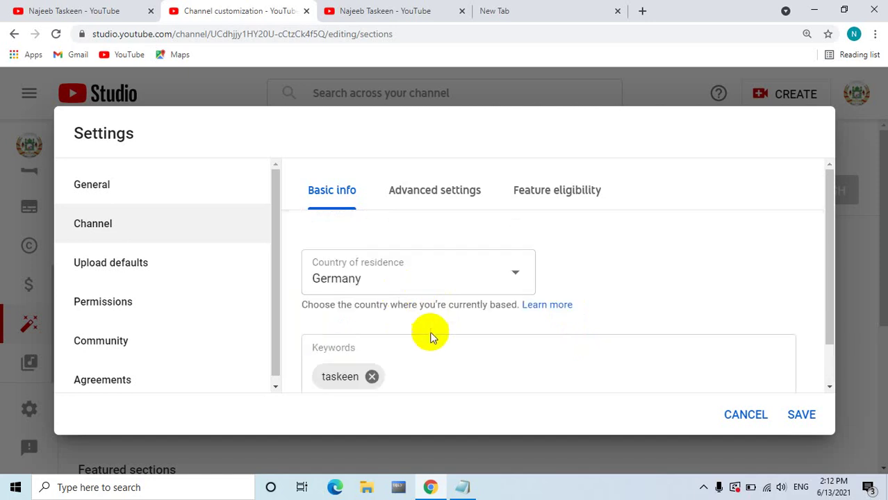
{"action": "left_click", "coordinate": [408, 374]}
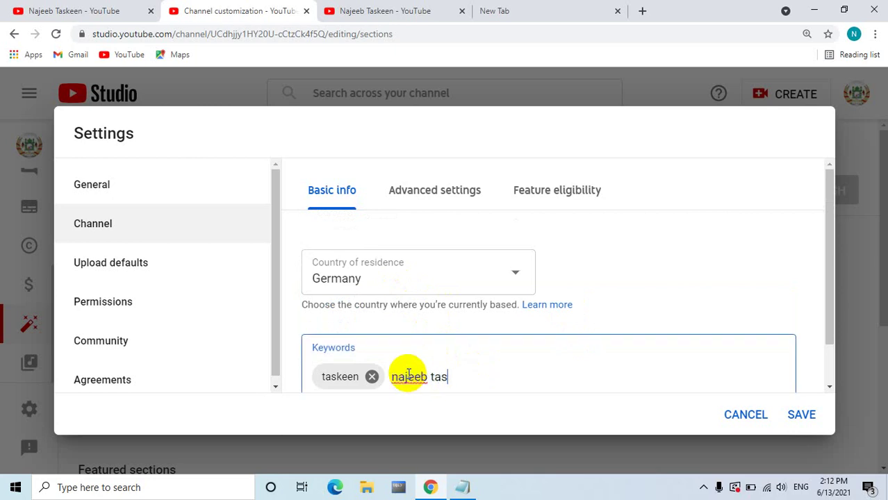
{"action": "type", "text": "najeeb taskeen"}
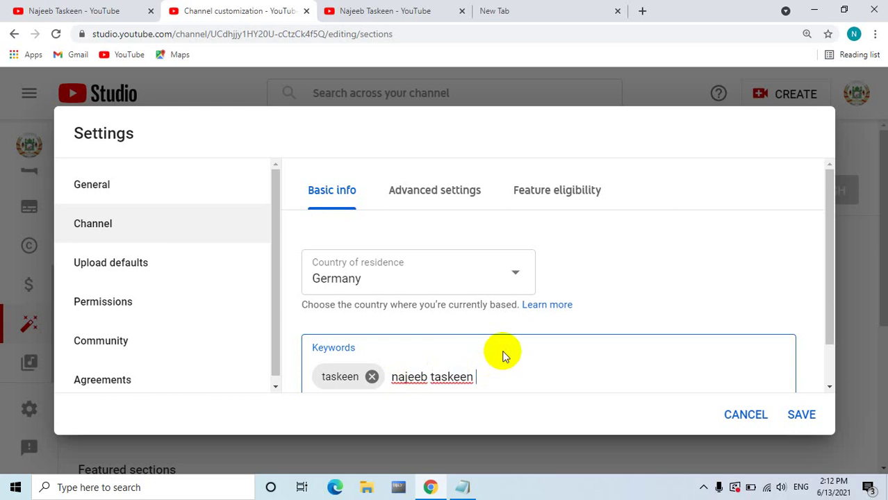
{"action": "key", "text": "Return"}
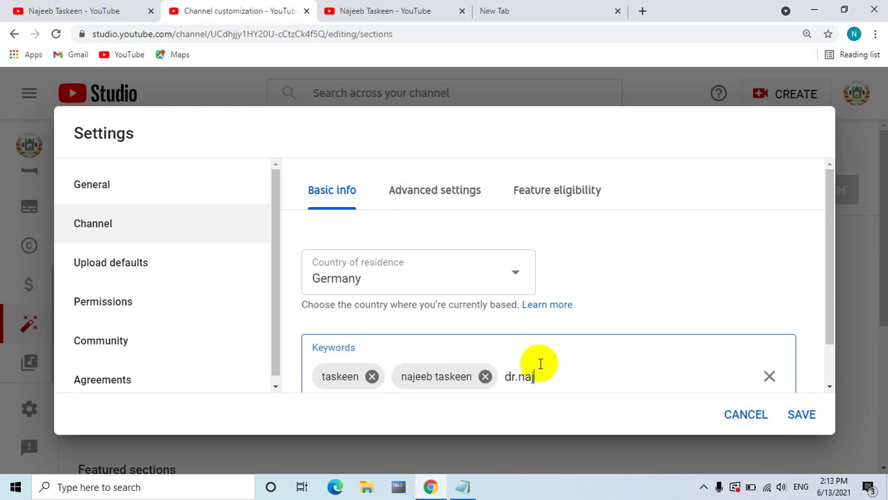
Add the remaining keywords including 'medical videos' and save the settings
{"action": "key", "text": "Tab"}
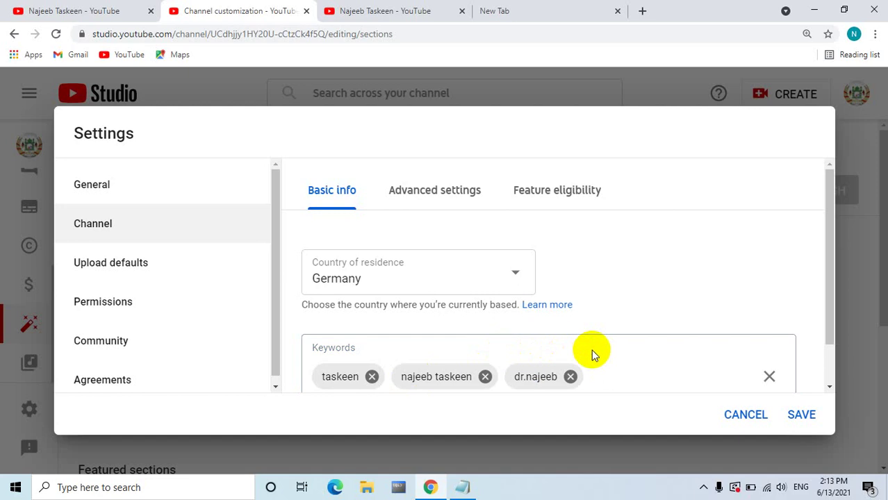
{"action": "left_click", "coordinate": [637, 372]}
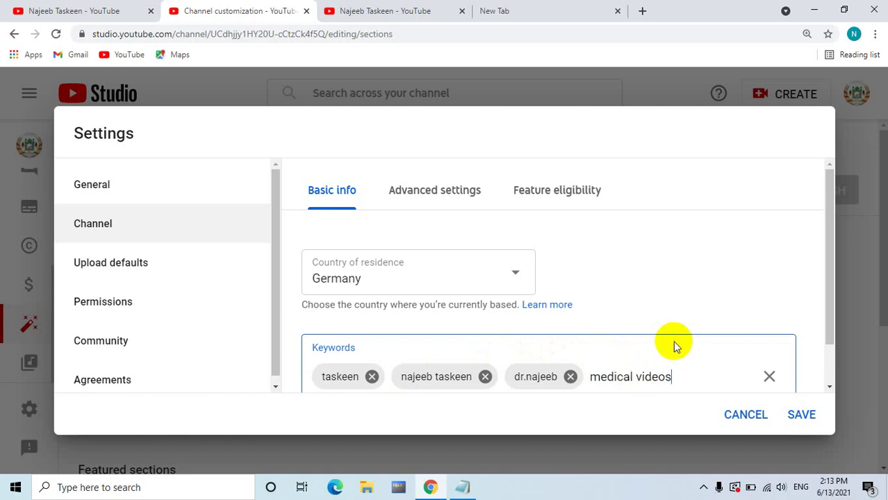
{"action": "key", "text": "Tab"}
{"action": "left_click_drag", "start_coordinate": [830, 233], "coordinate": [833, 308]}
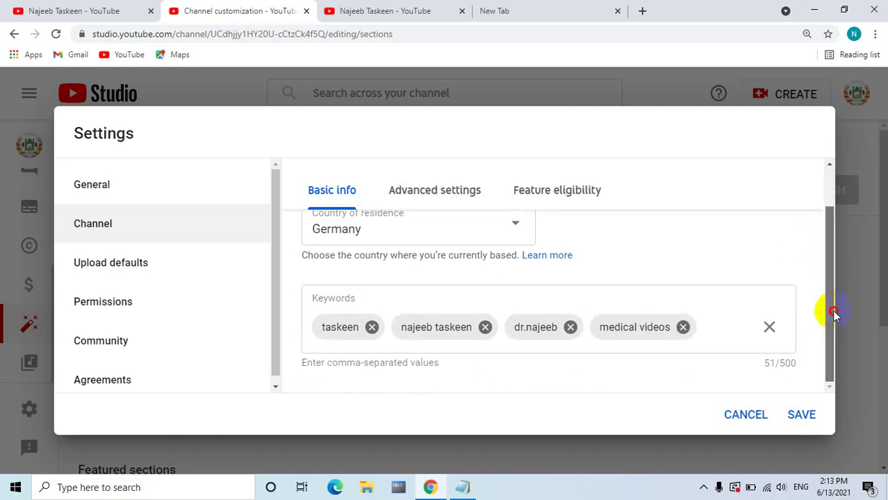
{"action": "left_click", "coordinate": [801, 417]}
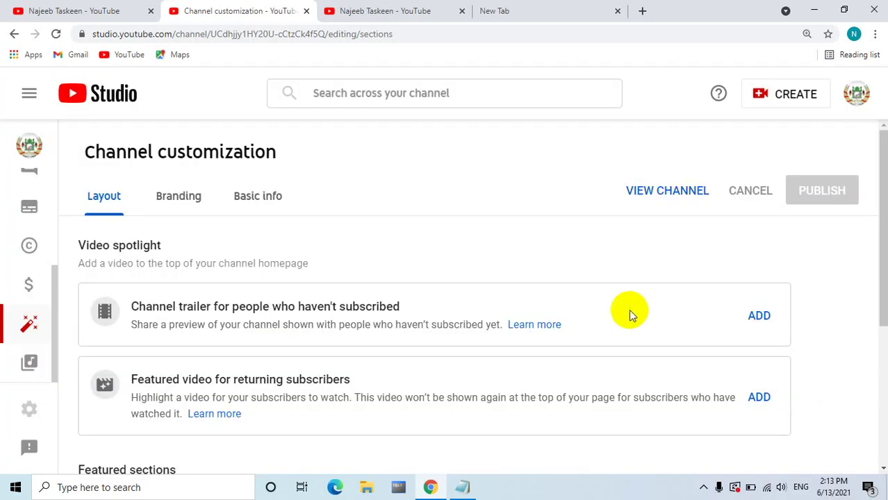
In Channel > Advanced settings, set the channel as not made for kids
{"action": "left_click", "coordinate": [30, 410]}
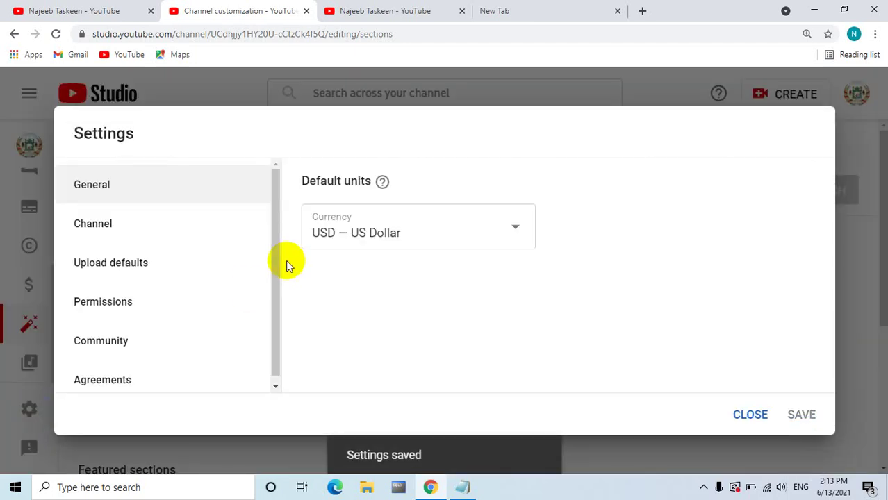
{"action": "left_click", "coordinate": [179, 230]}
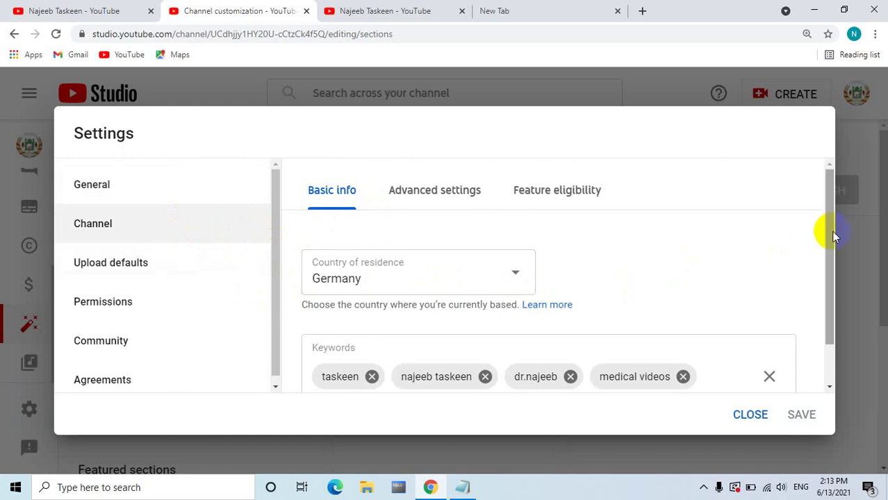
{"action": "left_click_drag", "start_coordinate": [829, 237], "coordinate": [818, 285]}
{"action": "left_click", "coordinate": [456, 187]}
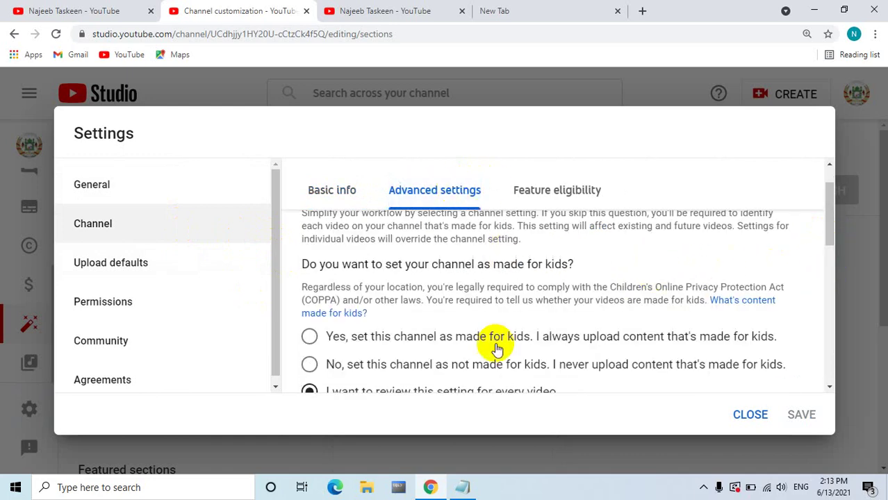
{"action": "left_click", "coordinate": [312, 372]}
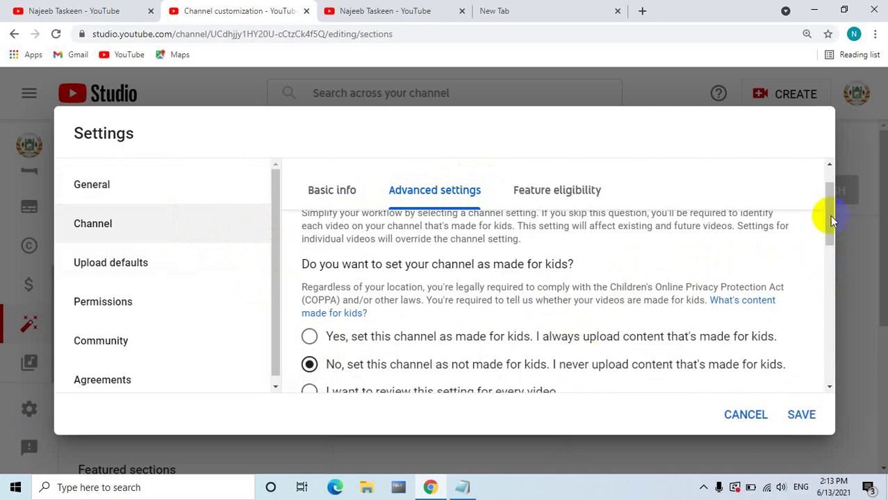
{"action": "mouse_move", "coordinate": [832, 221]}
{"action": "left_mouse_down"}
{"action": "mouse_move", "coordinate": [824, 271]}
{"action": "mouse_move", "coordinate": [822, 257]}
{"action": "mouse_move", "coordinate": [825, 367]}
{"action": "left_mouse_up"}
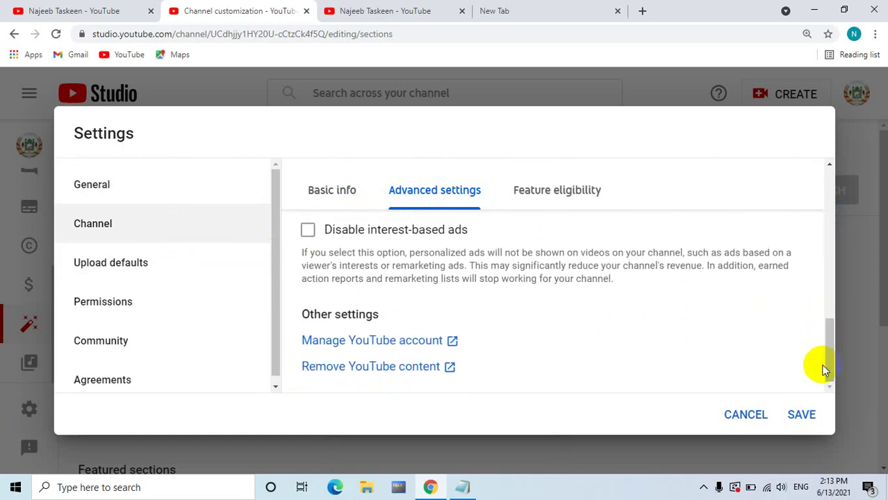
{"action": "left_click", "coordinate": [160, 272]}
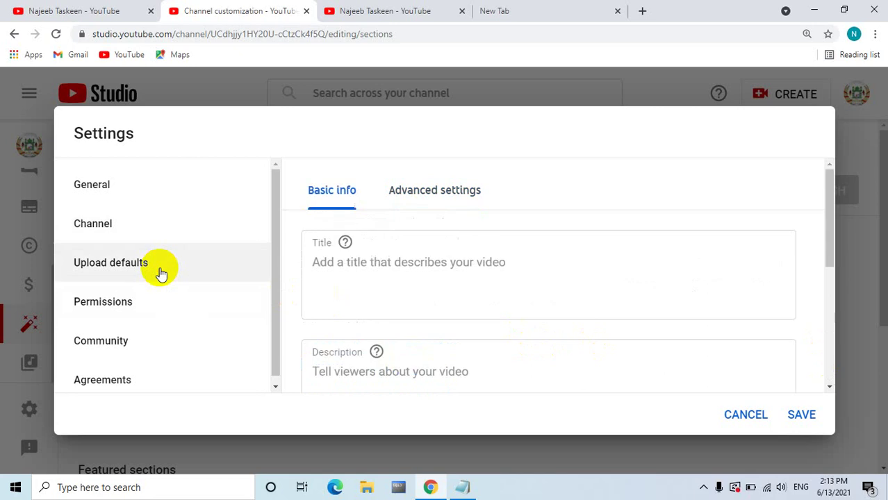
Set upload defaults: title 'It channel publish medical videos', Public visibility, tag 'medical videos'
{"action": "left_click", "coordinate": [388, 263]}
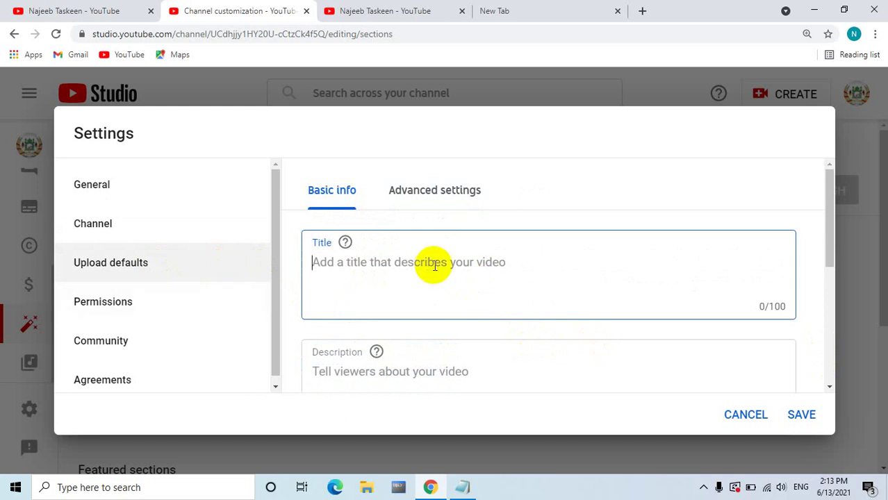
{"action": "type", "text": "I"}
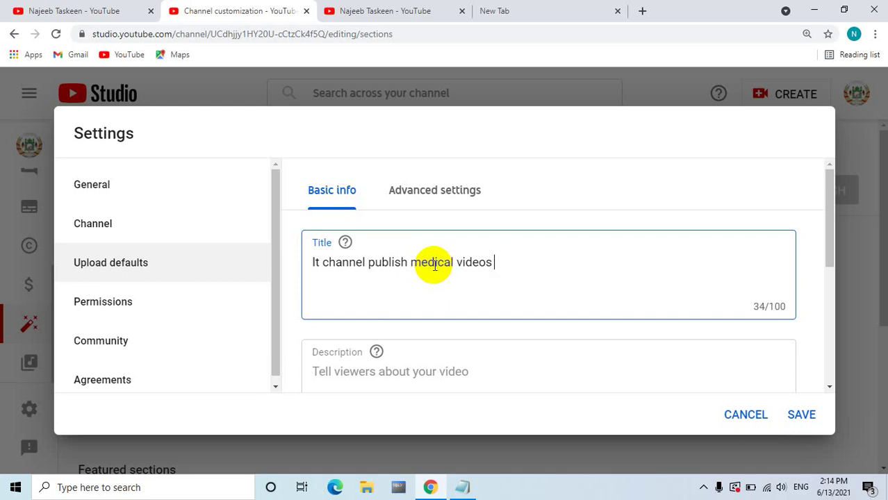
{"action": "mouse_move", "coordinate": [826, 207]}
{"action": "left_mouse_down"}
{"action": "mouse_move", "coordinate": [828, 327]}
{"action": "mouse_move", "coordinate": [600, 332]}
{"action": "left_mouse_up"}
{"action": "left_click", "coordinate": [500, 248]}
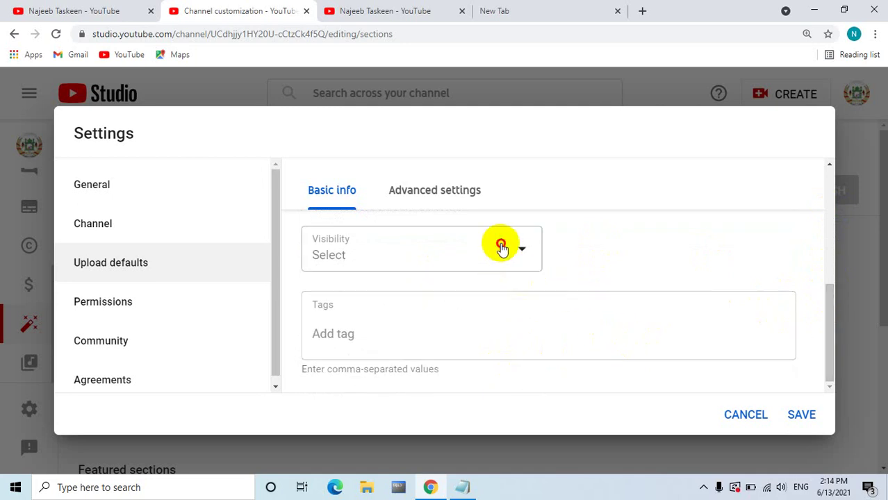
{"action": "left_click", "coordinate": [468, 246]}
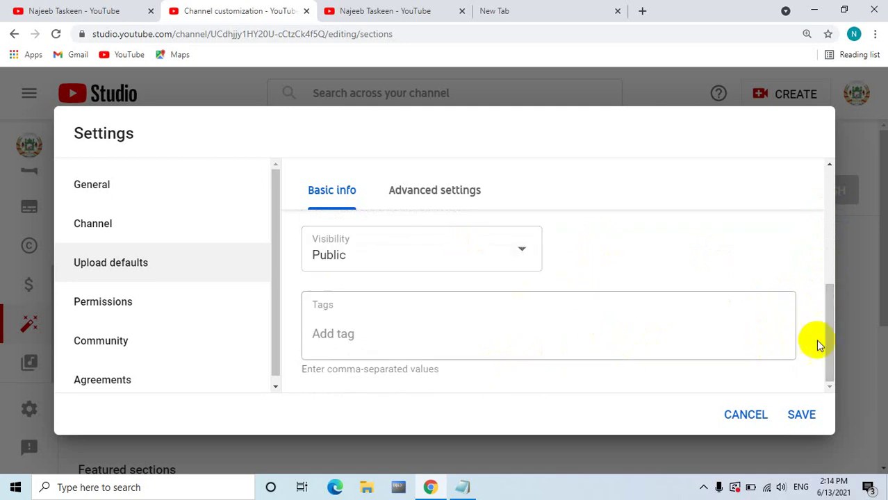
{"action": "left_click", "coordinate": [521, 331]}
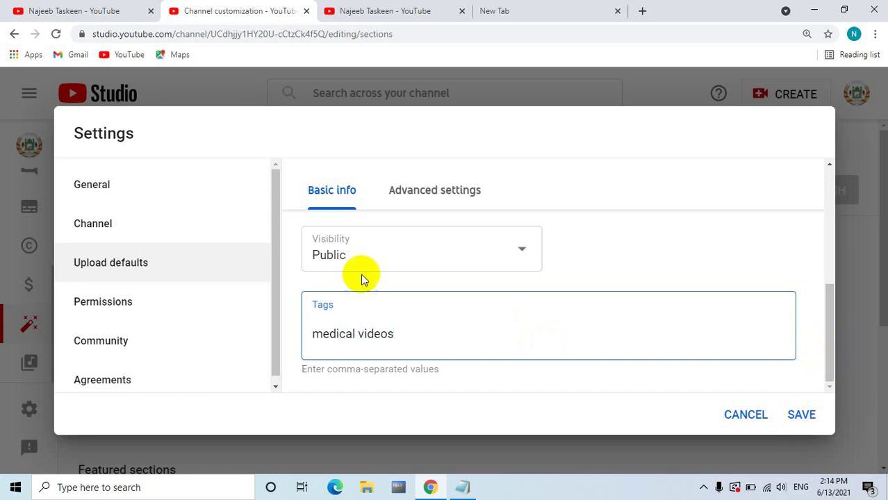
{"action": "left_click", "coordinate": [186, 304]}
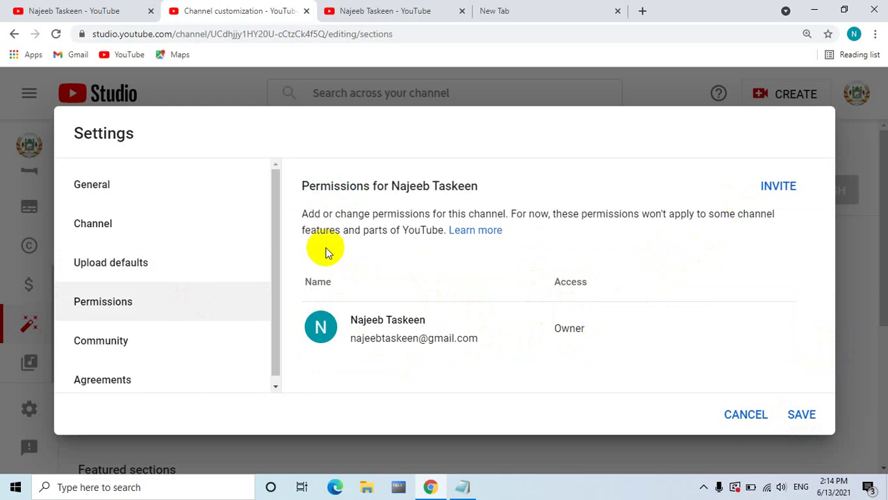
Review the Community automated filters, trying the moderator and approved user fields
{"action": "scroll", "coordinate": [215, 320], "scroll_direction": "down", "scroll_amount": 1}
{"action": "left_click", "coordinate": [181, 335]}
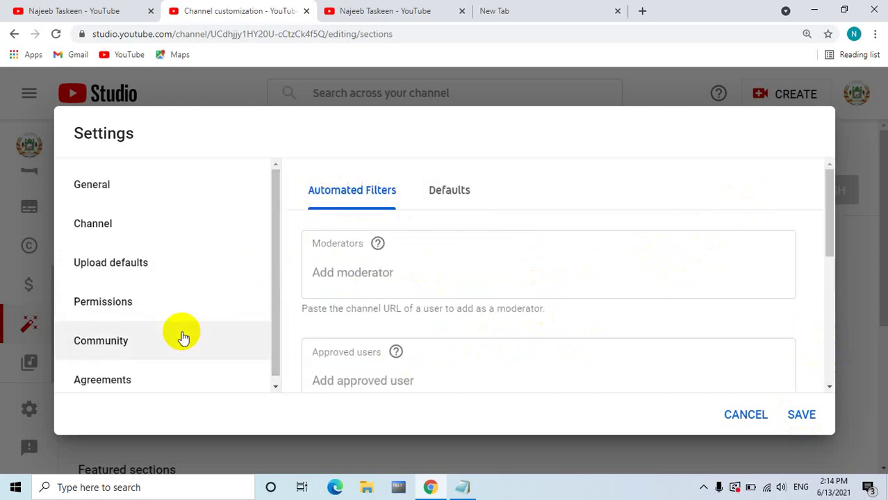
{"action": "left_click", "coordinate": [414, 269]}
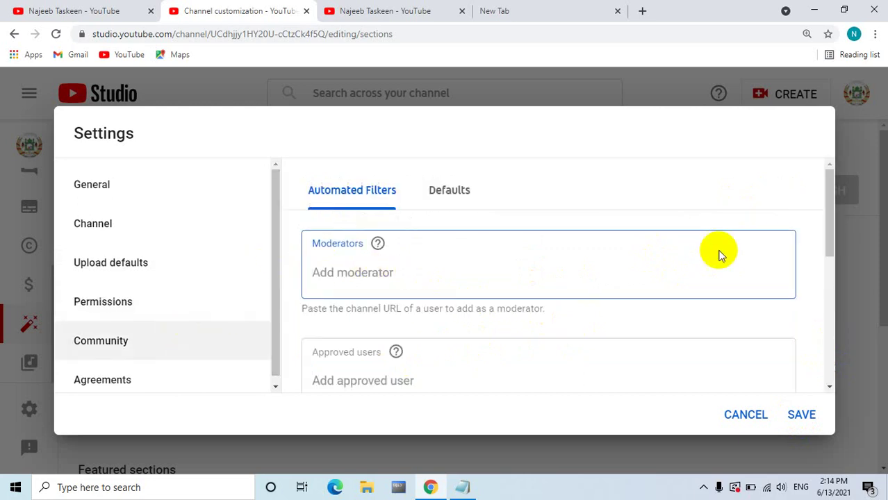
{"action": "left_click_drag", "start_coordinate": [828, 212], "coordinate": [814, 230]}
{"action": "left_click", "coordinate": [664, 278]}
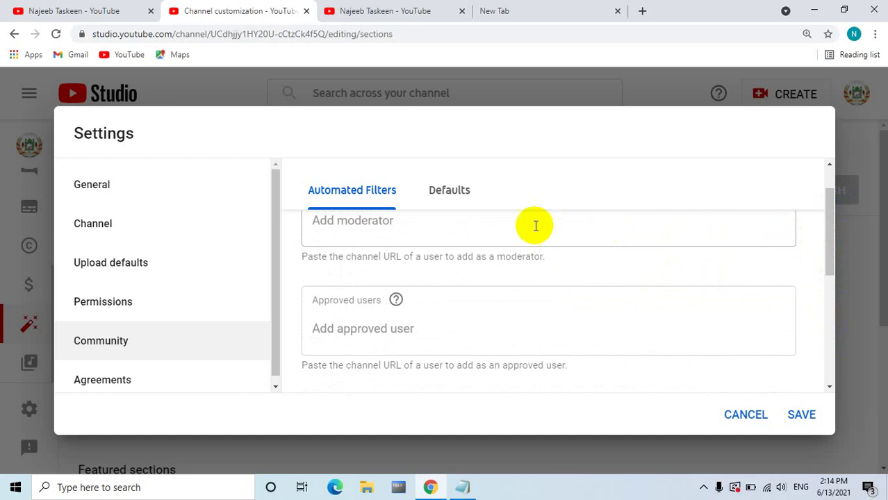
Check the comment Defaults tab and the Agreements page, then save and close Settings
{"action": "left_click", "coordinate": [464, 195]}
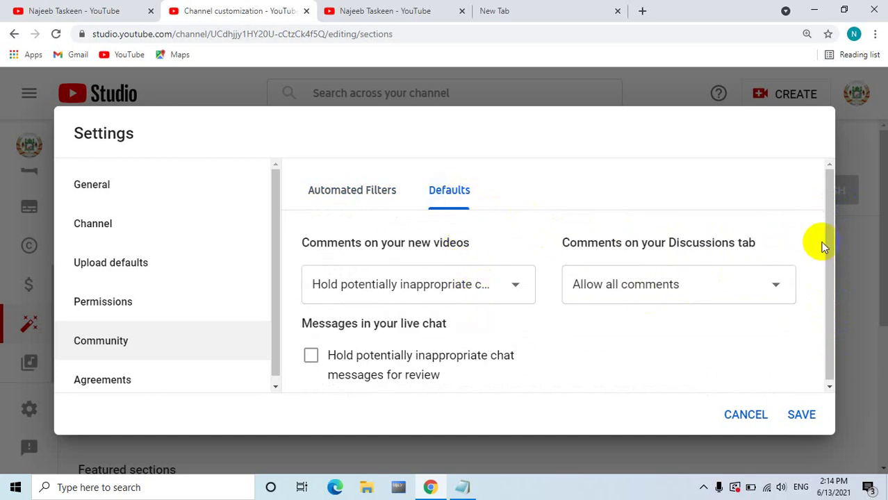
{"action": "scroll", "coordinate": [830, 278], "scroll_direction": "down", "scroll_amount": 1}
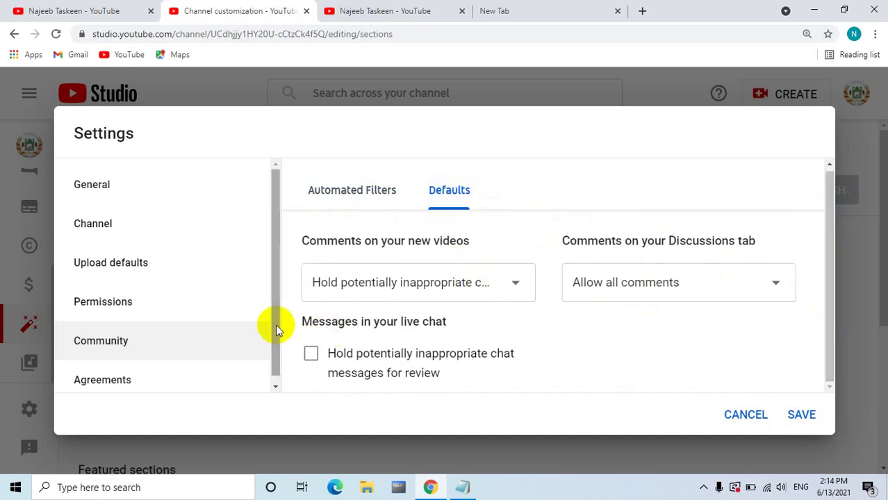
{"action": "scroll", "coordinate": [265, 356], "scroll_direction": "down", "scroll_amount": 1}
{"action": "left_click", "coordinate": [209, 387]}
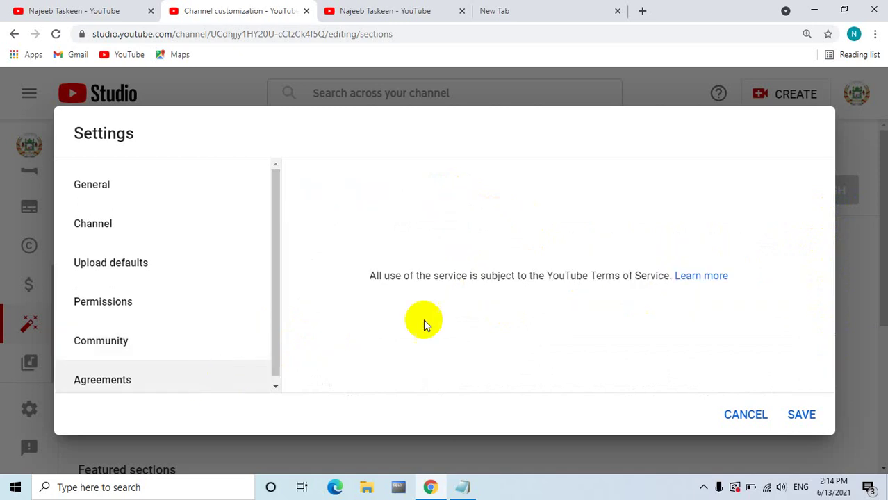
{"action": "left_click", "coordinate": [798, 415]}
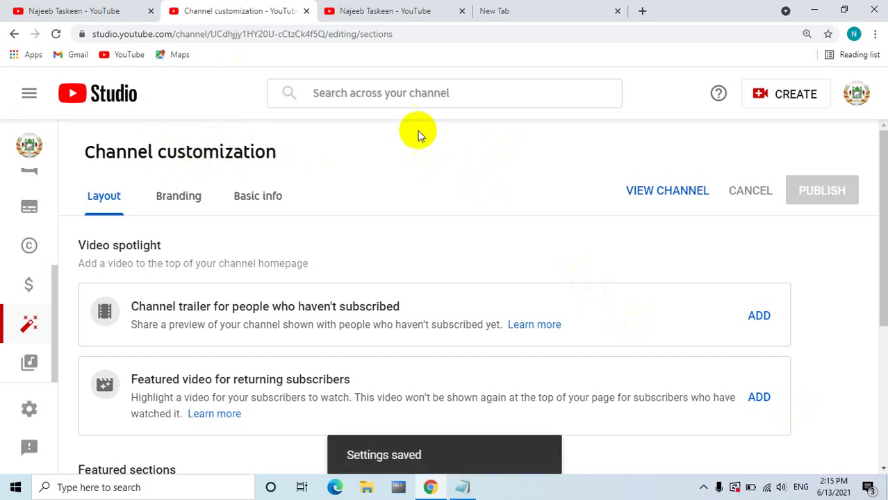
Start loading youtube.com in the empty browser tab, then return to the channel page tab
{"action": "left_click", "coordinate": [519, 11]}
{"action": "left_click", "coordinate": [371, 325]}
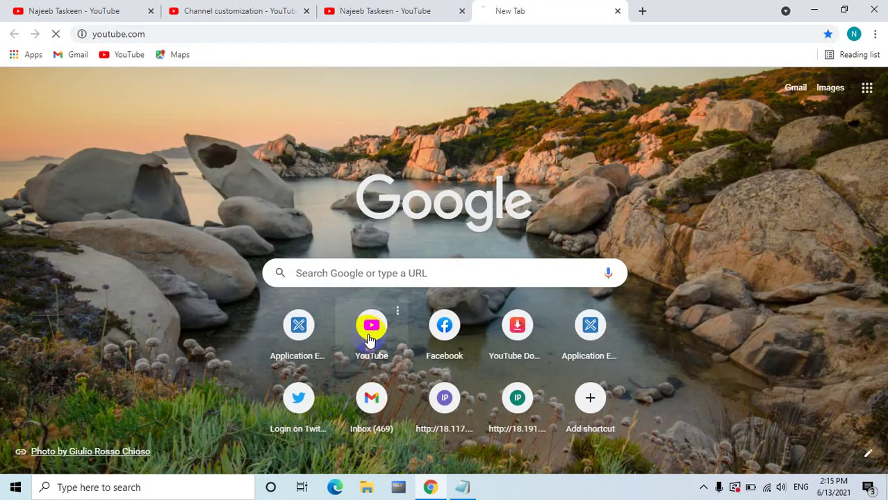
{"action": "left_click", "coordinate": [391, 13]}
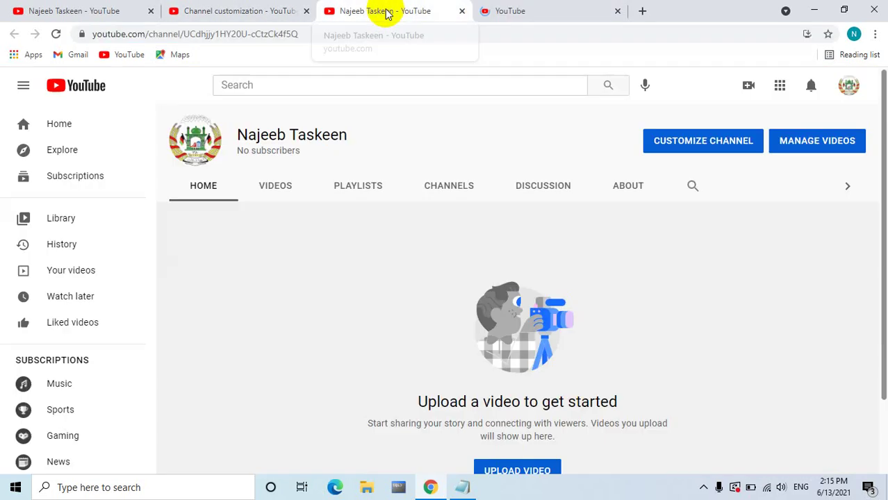
Search YouTube for the channel owner's name and scroll through the resulting videos and playlists
{"action": "left_click", "coordinate": [516, 11]}
{"action": "left_click", "coordinate": [452, 82]}
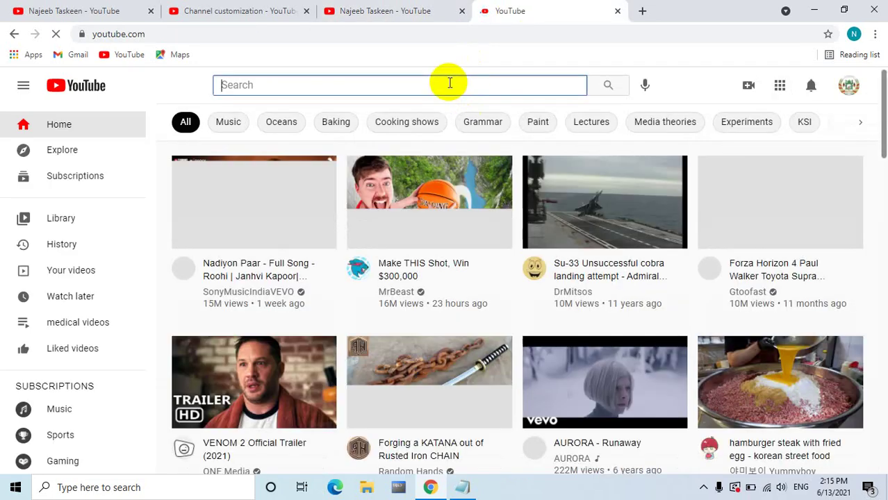
{"action": "type", "text": "na"}
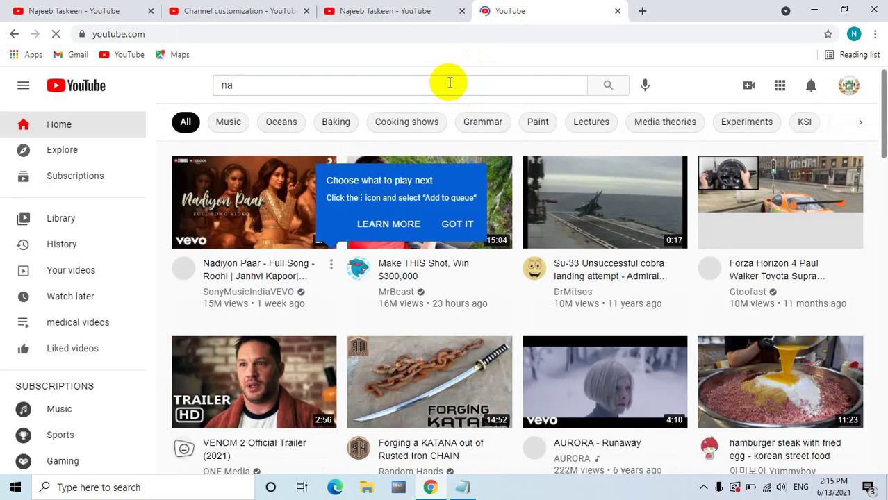
{"action": "left_click", "coordinate": [394, 89]}
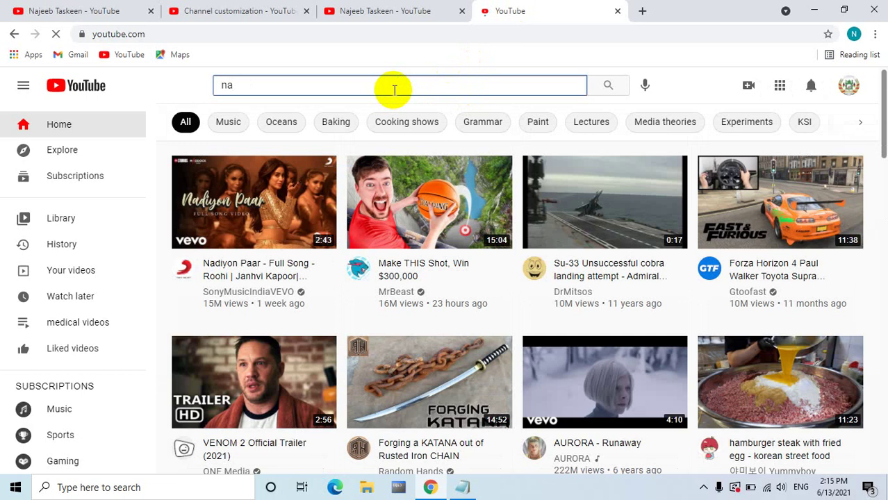
{"action": "type", "text": "jeeb "}
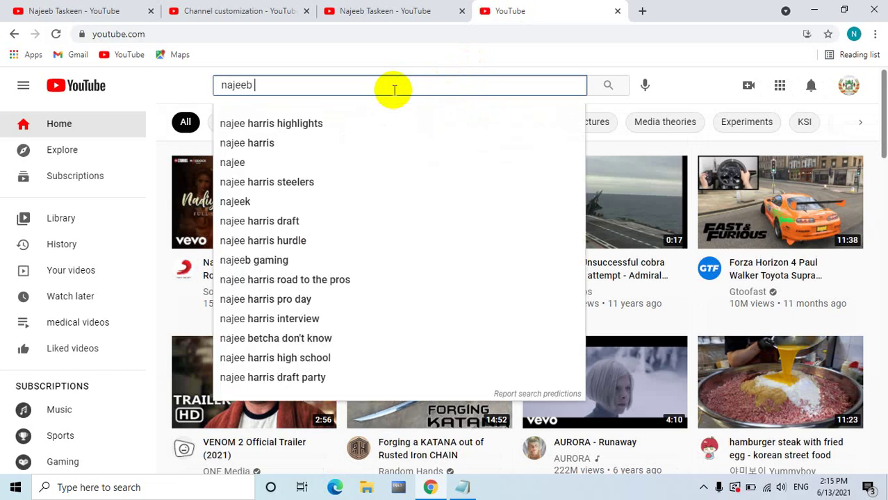
{"action": "type", "text": "taskeen"}
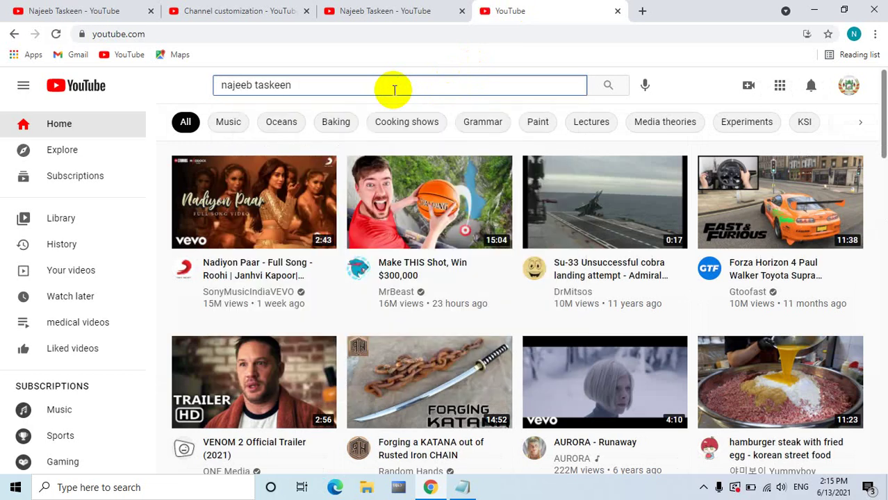
{"action": "key", "text": "Return"}
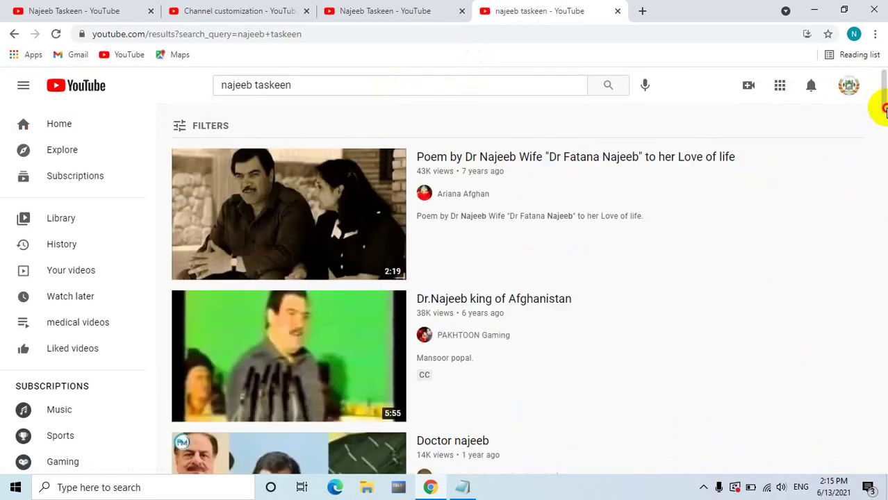
{"action": "left_click_drag", "start_coordinate": [883, 103], "coordinate": [879, 480]}
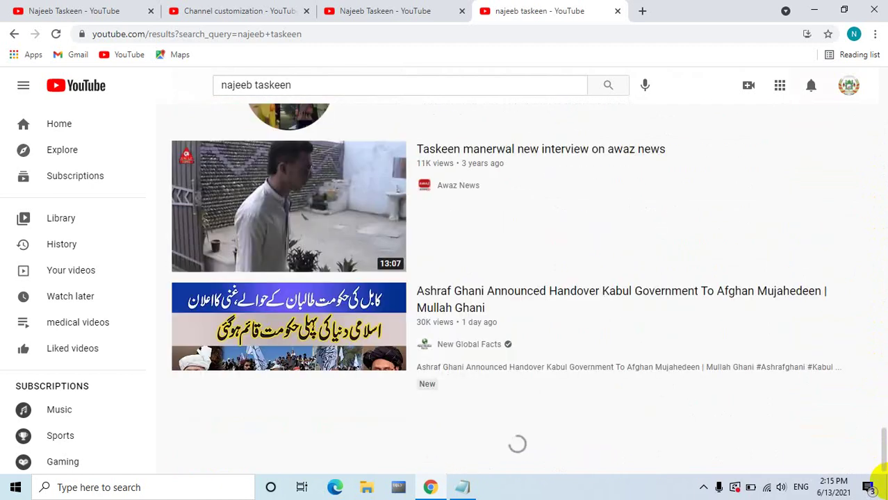
{"action": "left_click_drag", "start_coordinate": [876, 283], "coordinate": [879, 71]}
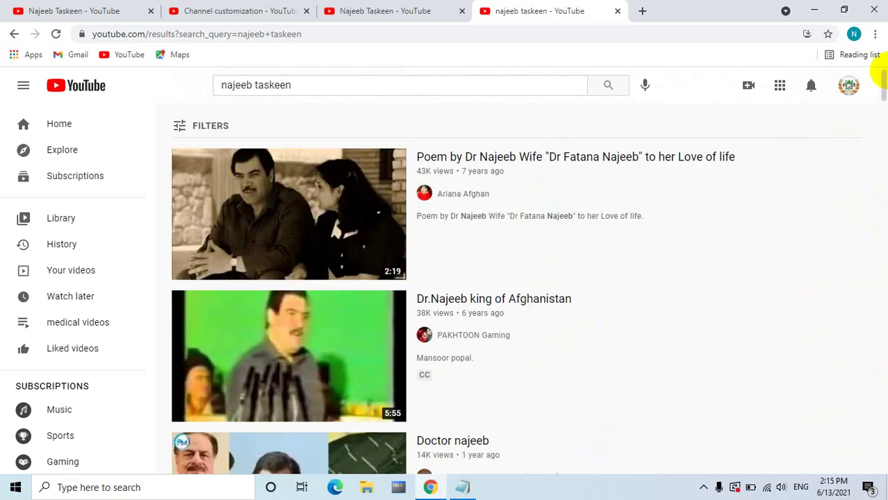
{"action": "left_click", "coordinate": [322, 88]}
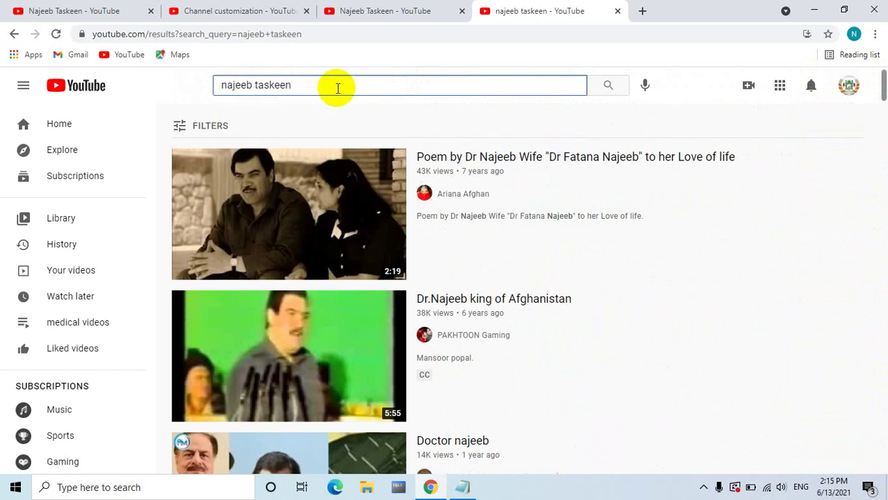
Open the copied channel address in a new tab, go to Customize Channel, and close the duplicate tab
{"action": "left_click", "coordinate": [644, 10]}
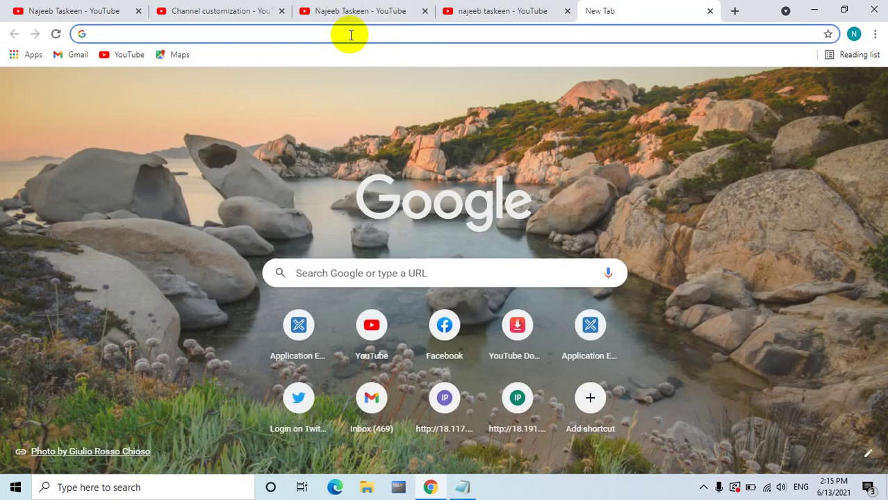
{"action": "right_click", "coordinate": [350, 35]}
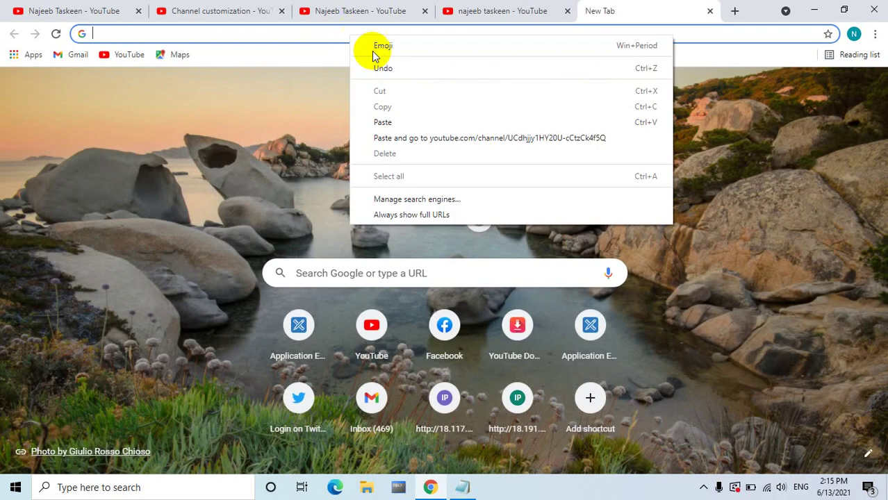
{"action": "left_click", "coordinate": [402, 138]}
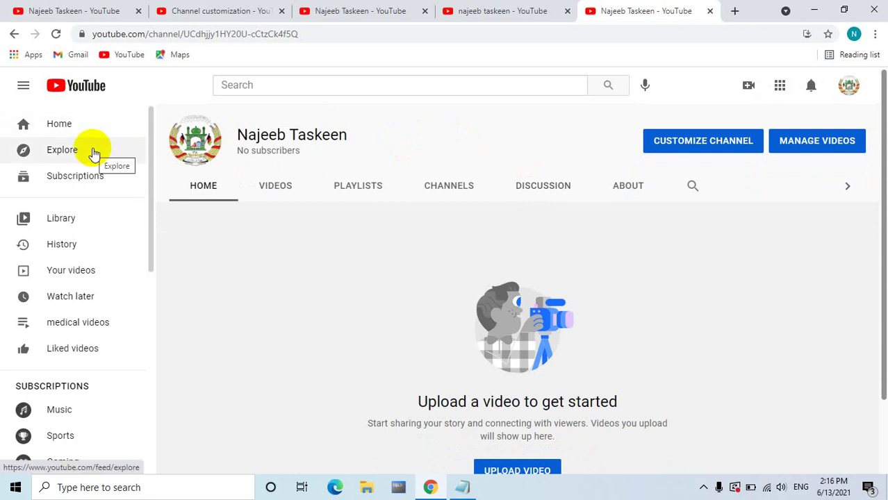
{"action": "left_click", "coordinate": [729, 145]}
{"action": "left_click", "coordinate": [575, 12]}
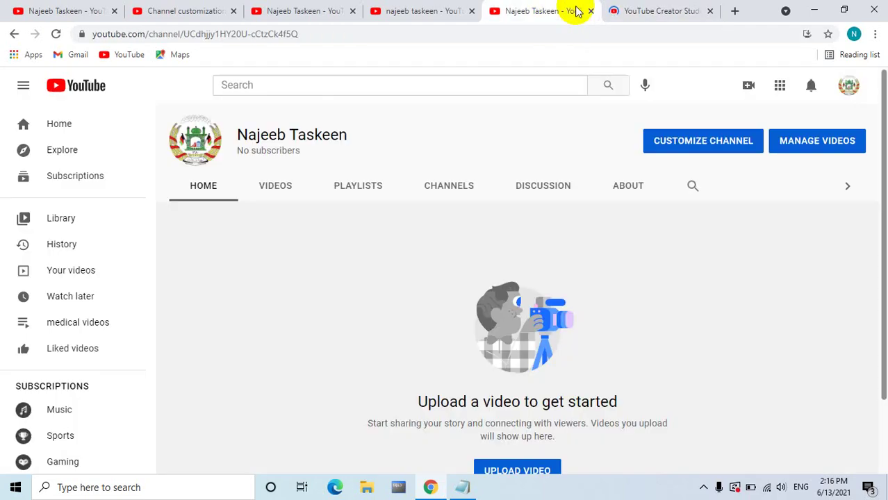
{"action": "left_click", "coordinate": [591, 12]}
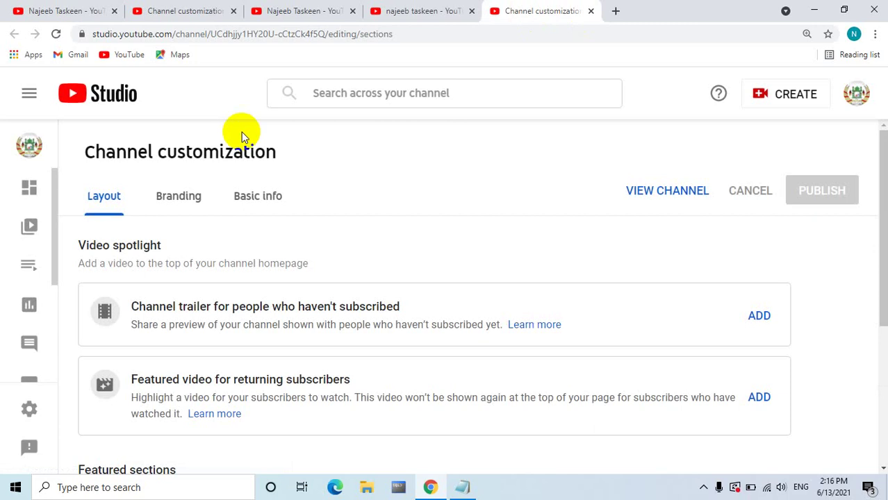
Erase the old text in the Basic info Description box and open the channel name for editing
{"action": "left_click", "coordinate": [259, 197]}
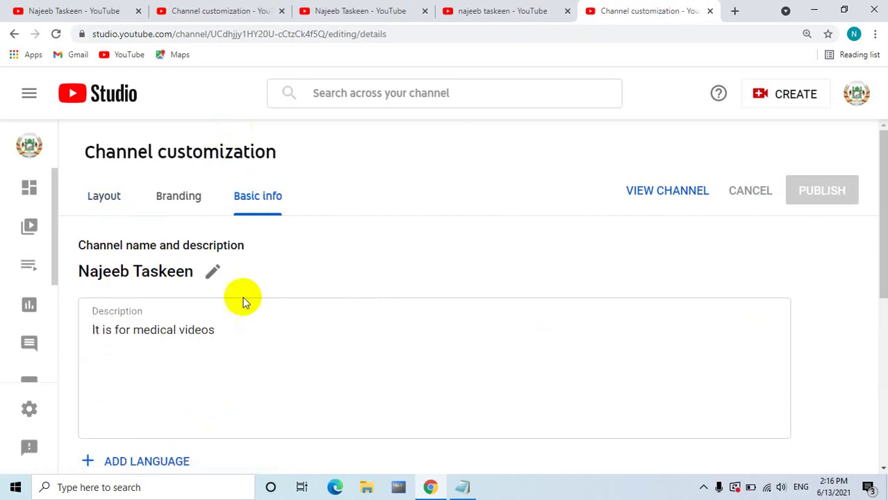
{"action": "left_click", "coordinate": [250, 337]}
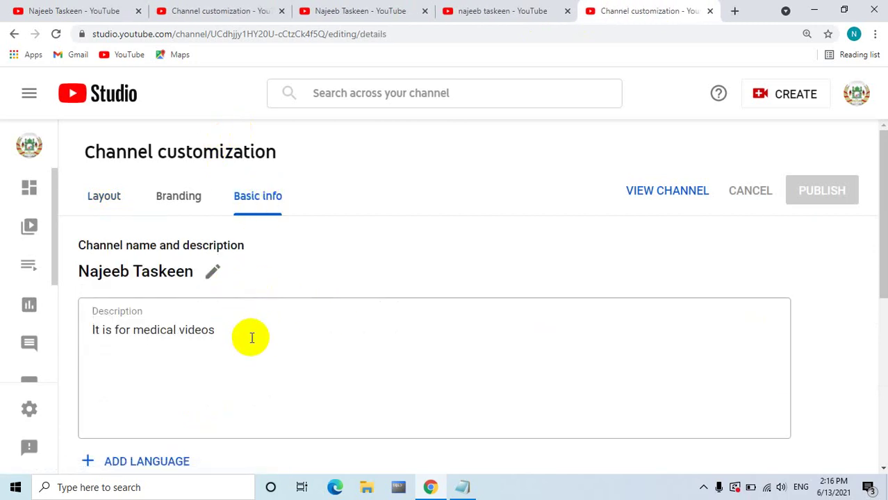
{"action": "key", "text": "BackSpace"}
{"action": "key", "text": "BackSpace"}
{"action": "key", "text": "BackSpace"}
{"action": "key", "text": "BackSpace"}
{"action": "key", "text": "BackSpace"}
{"action": "key", "text": "BackSpace"}
{"action": "key", "text": "BackSpace"}
{"action": "key", "text": "BackSpace"}
{"action": "key", "text": "BackSpace"}
{"action": "key", "text": "BackSpace"}
{"action": "key", "text": "BackSpace"}
{"action": "key", "text": "BackSpace"}
{"action": "key", "text": "BackSpace"}
{"action": "key", "text": "BackSpace"}
{"action": "key", "text": "BackSpace"}
{"action": "key", "text": "BackSpace"}
{"action": "key", "text": "BackSpace"}
{"action": "key", "text": "BackSpace"}
{"action": "key", "text": "BackSpace"}
{"action": "key", "text": "BackSpace"}
{"action": "key", "text": "BackSpace"}
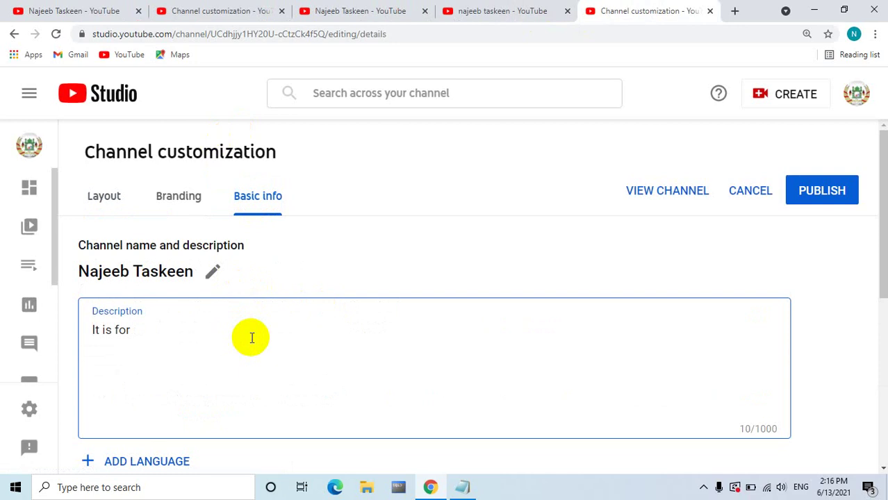
{"action": "left_click", "coordinate": [212, 275]}
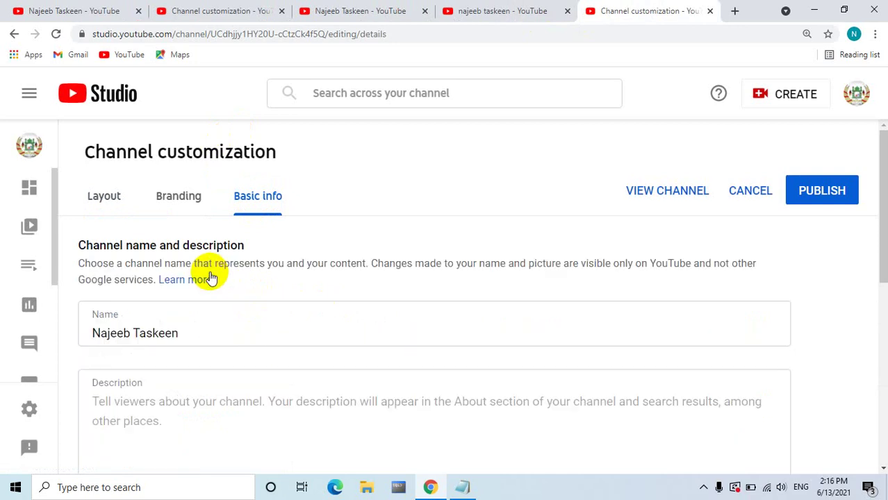
Write 'It channel publish medical videos.' into the empty channel Description box
{"action": "left_click", "coordinate": [216, 334]}
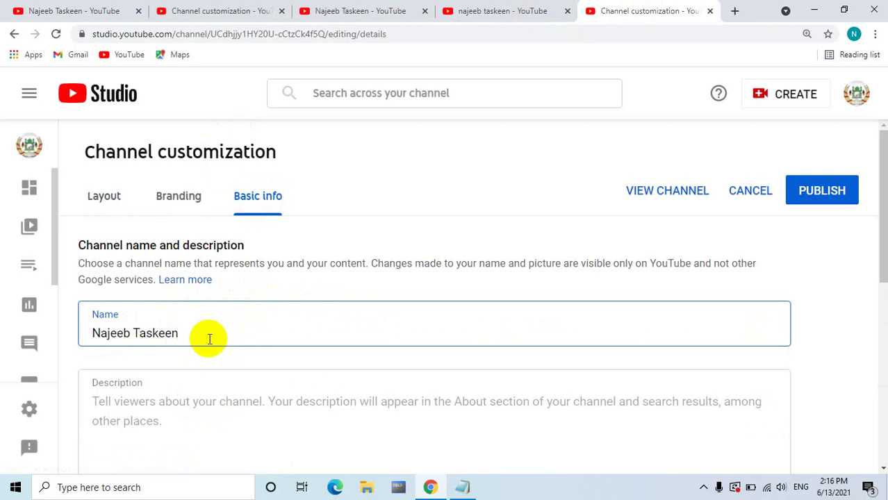
{"action": "left_click_drag", "start_coordinate": [206, 334], "coordinate": [78, 334]}
{"action": "key", "text": "ctrl+c"}
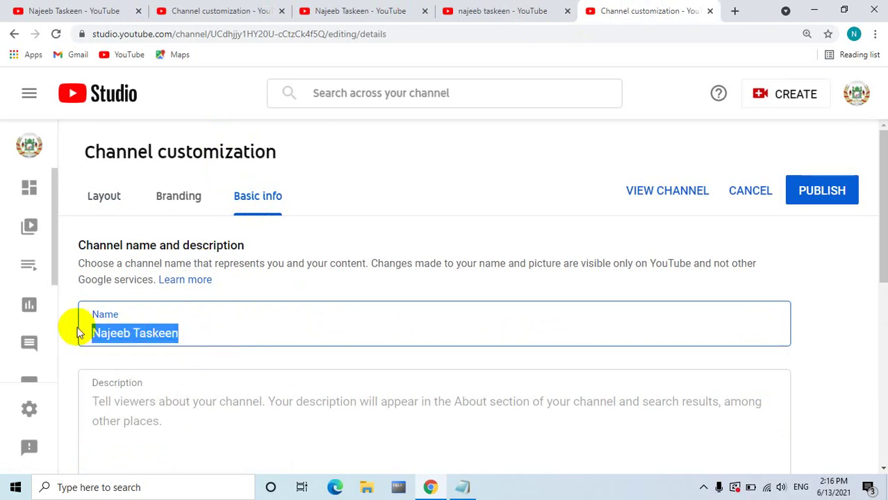
{"action": "left_click_drag", "start_coordinate": [879, 188], "coordinate": [883, 258]}
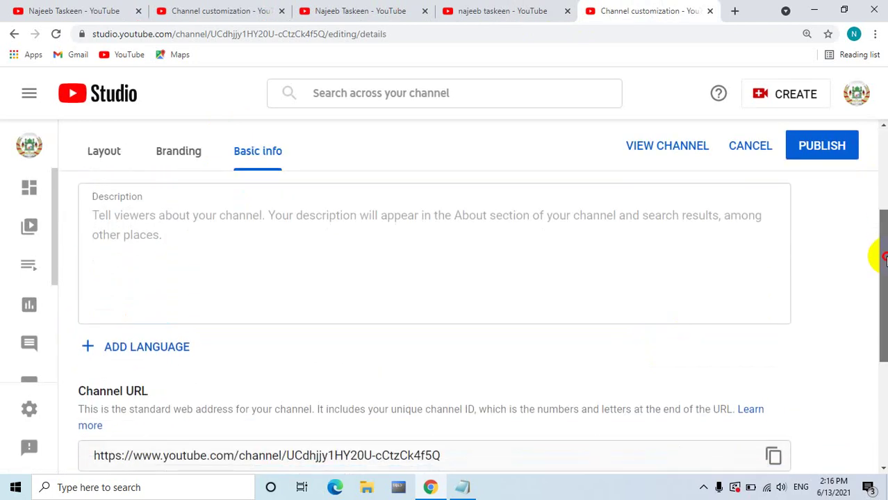
{"action": "left_click", "coordinate": [359, 218]}
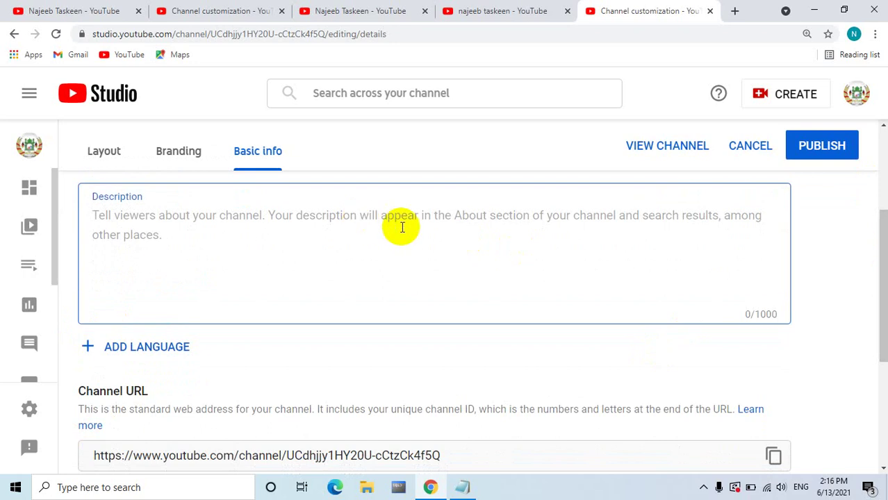
{"action": "type", "text": "I"}
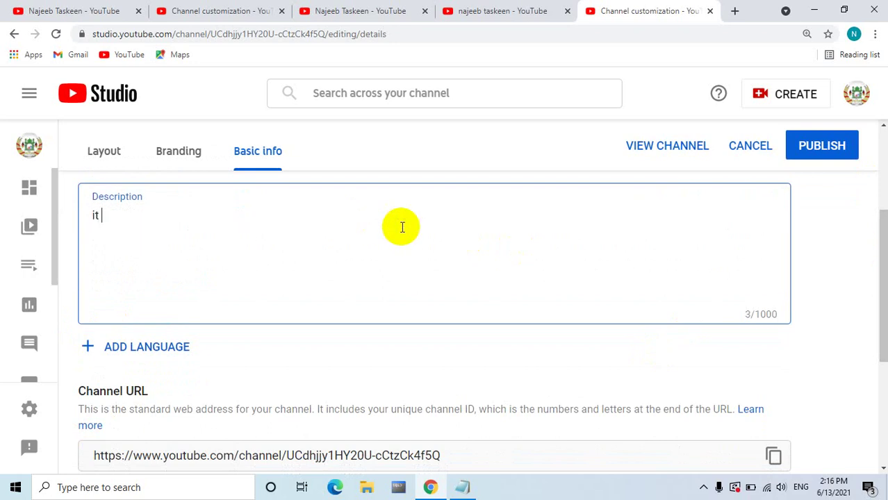
{"action": "key", "text": "BackSpace"}
{"action": "key", "text": "BackSpace"}
{"action": "key", "text": "BackSpace"}
{"action": "type", "text": "it"}
{"action": "key", "text": "BackSpace"}
{"action": "key", "text": "BackSpace"}
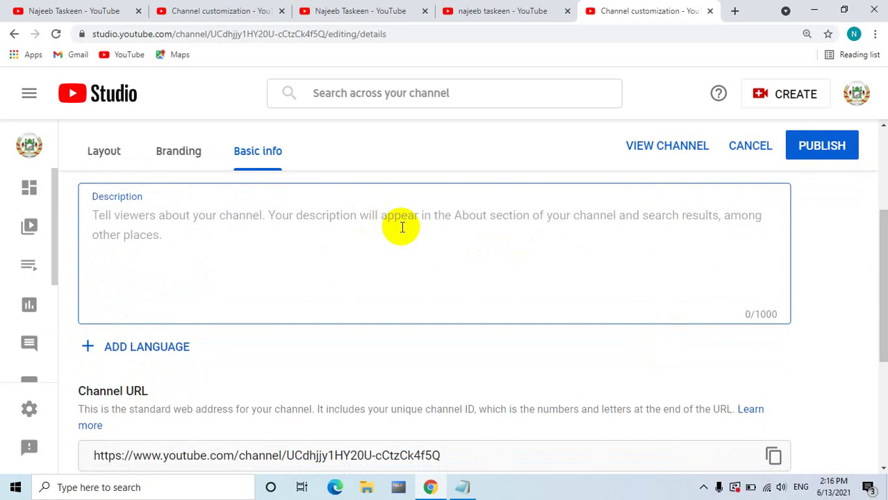
{"action": "type", "text": "I"}
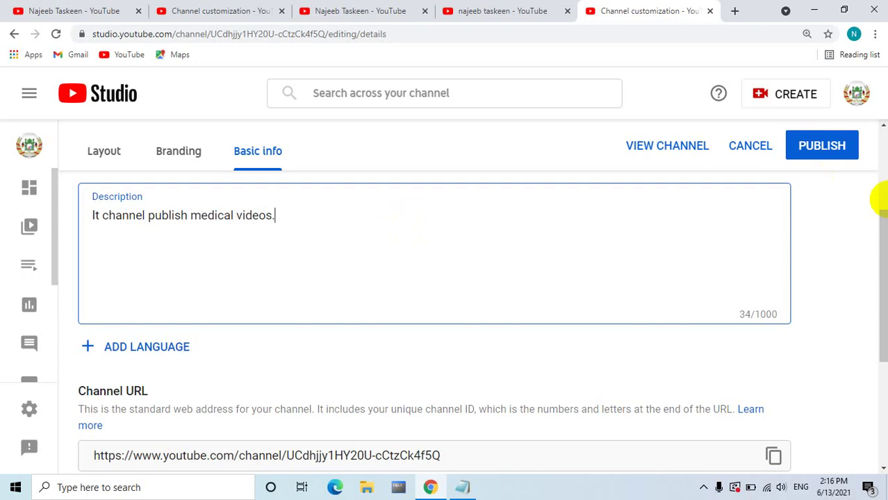
Publish the updated channel description so Studio shows 'Changes published'
{"action": "left_click_drag", "start_coordinate": [877, 232], "coordinate": [880, 371]}
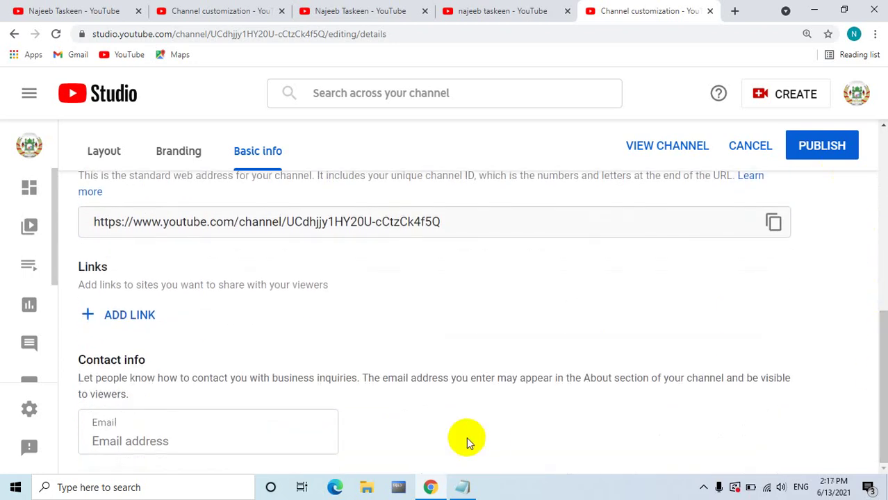
{"action": "left_click", "coordinate": [294, 434]}
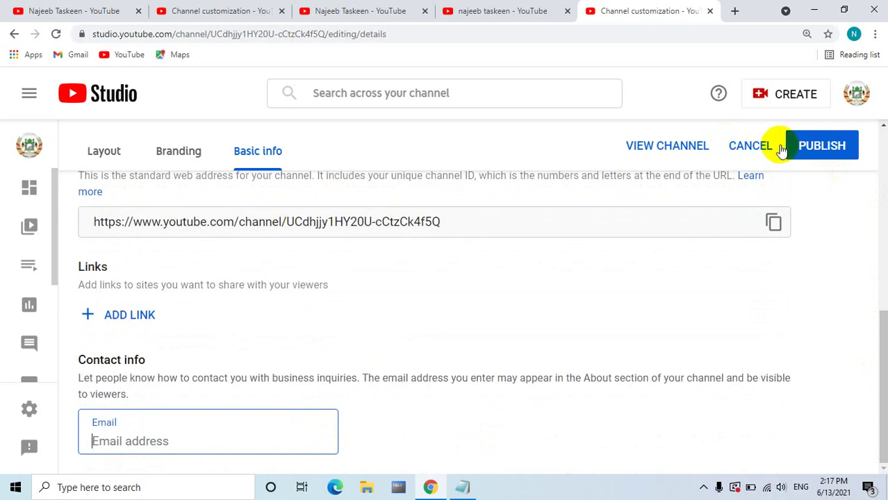
{"action": "left_click", "coordinate": [815, 139]}
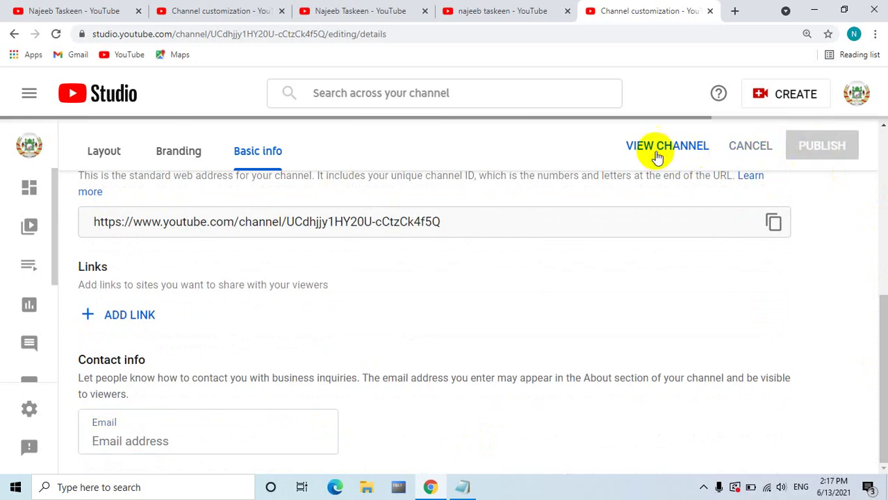
Search YouTube again with the pasted channel name, browse the results, then return to channel customization
{"action": "left_click", "coordinate": [484, 14]}
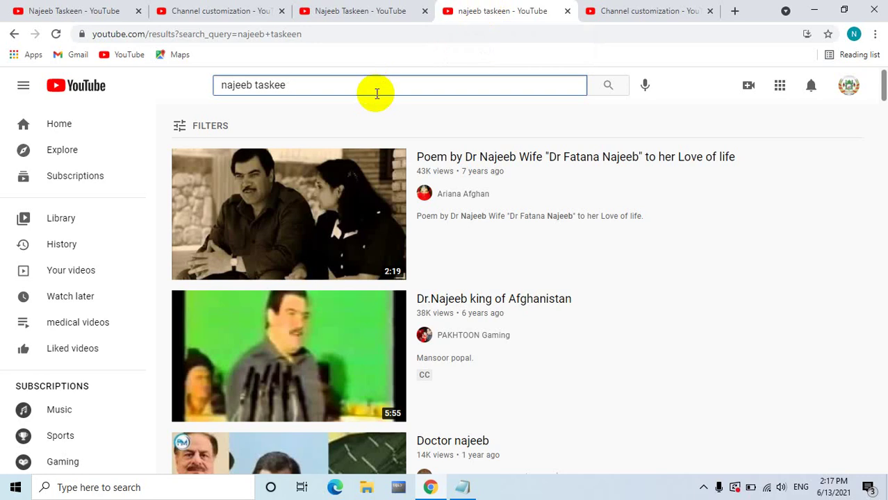
{"action": "key", "text": "BackSpace"}
{"action": "key", "text": "BackSpace"}
{"action": "key", "text": "BackSpace"}
{"action": "key", "text": "BackSpace"}
{"action": "key", "text": "BackSpace"}
{"action": "key", "text": "BackSpace"}
{"action": "key", "text": "BackSpace"}
{"action": "key", "text": "BackSpace"}
{"action": "key", "text": "BackSpace"}
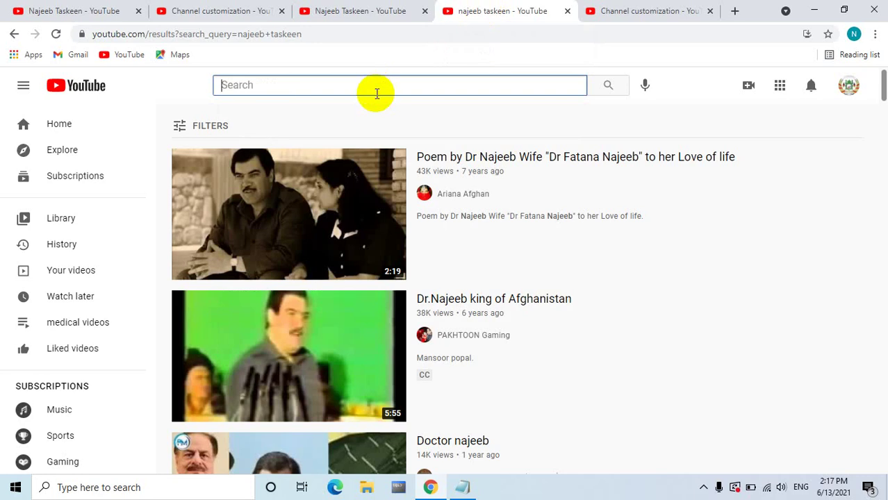
{"action": "key", "text": "ctrl+v"}
{"action": "key", "text": "Return"}
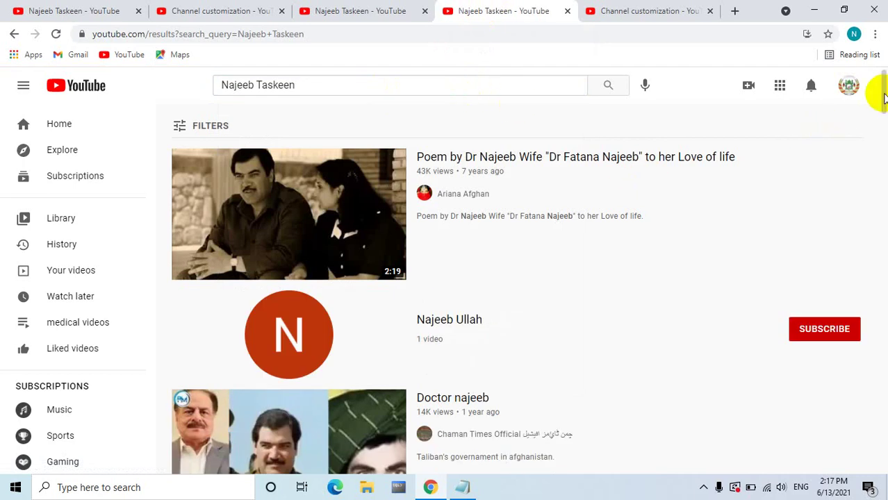
{"action": "left_click_drag", "start_coordinate": [884, 98], "coordinate": [884, 223]}
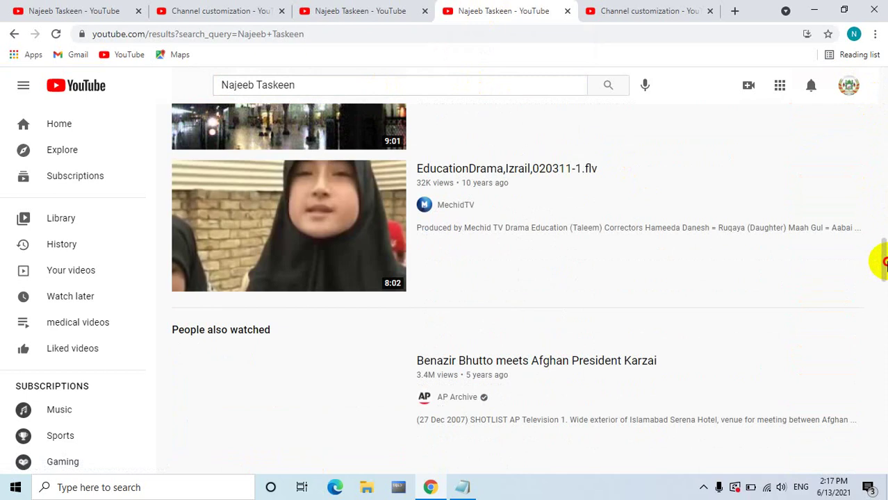
{"action": "left_click_drag", "start_coordinate": [878, 258], "coordinate": [766, 174]}
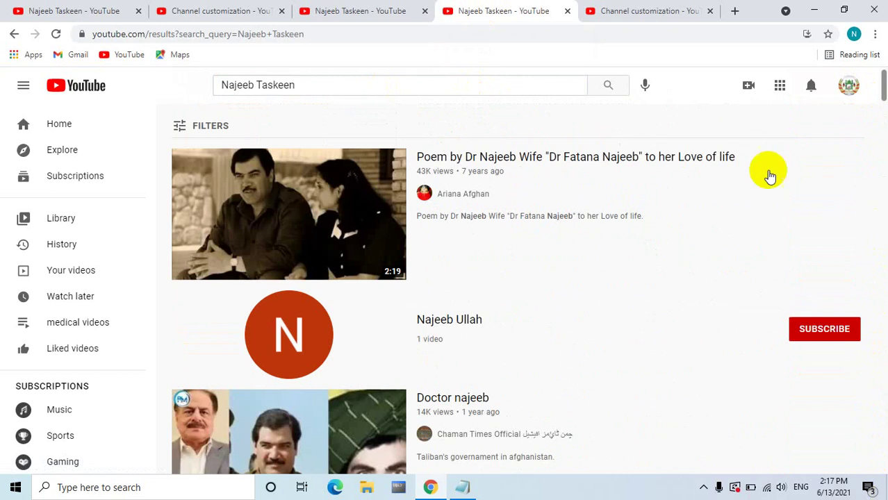
{"action": "left_click", "coordinate": [637, 11]}
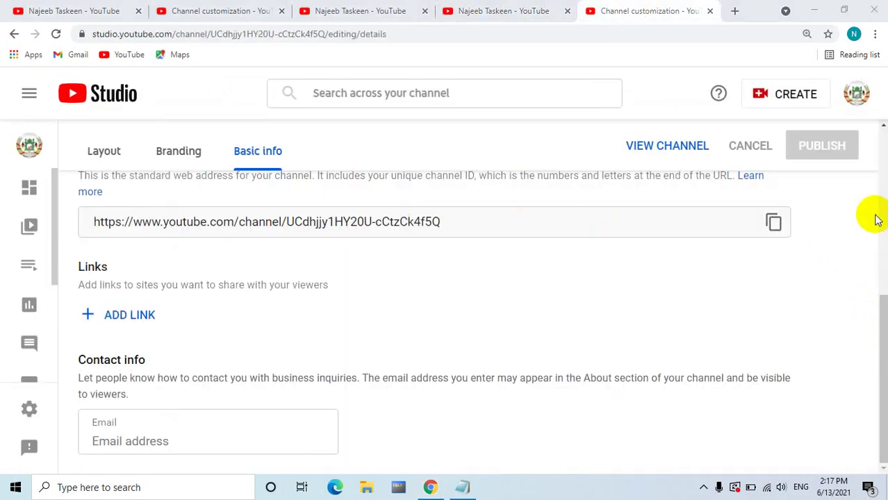
Review the channel's Branding and Layout sections, then bring up Windows microphone privacy settings
{"action": "left_click_drag", "start_coordinate": [884, 307], "coordinate": [866, 112]}
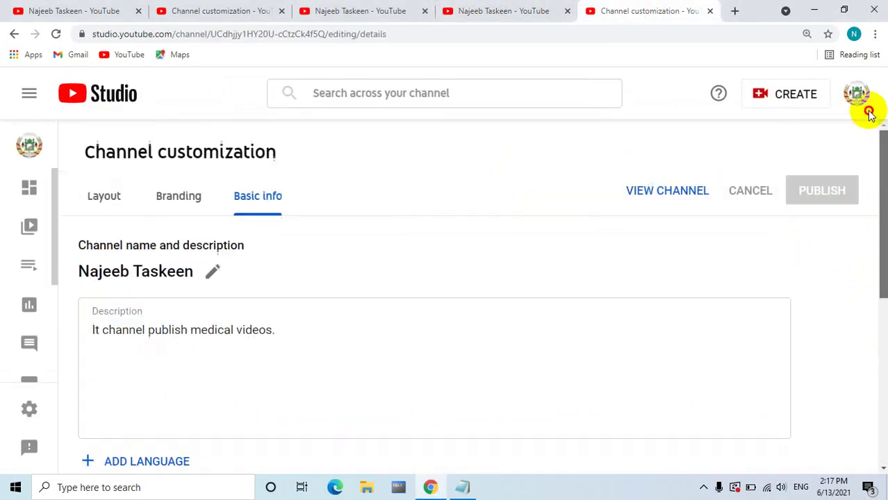
{"action": "left_click", "coordinate": [178, 198]}
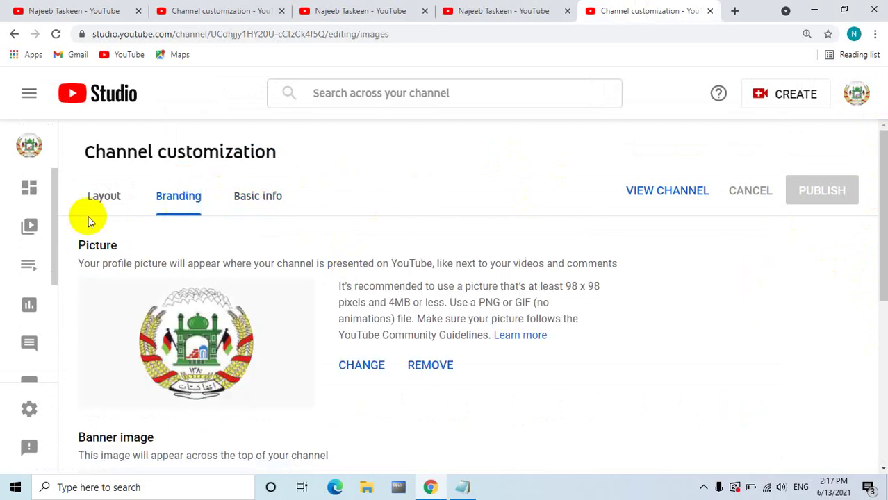
{"action": "left_click", "coordinate": [104, 196]}
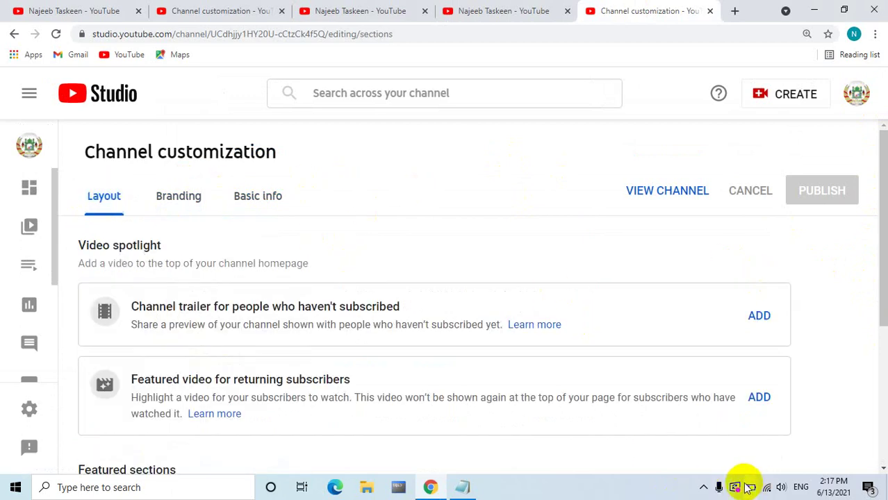
{"action": "left_click", "coordinate": [719, 488]}
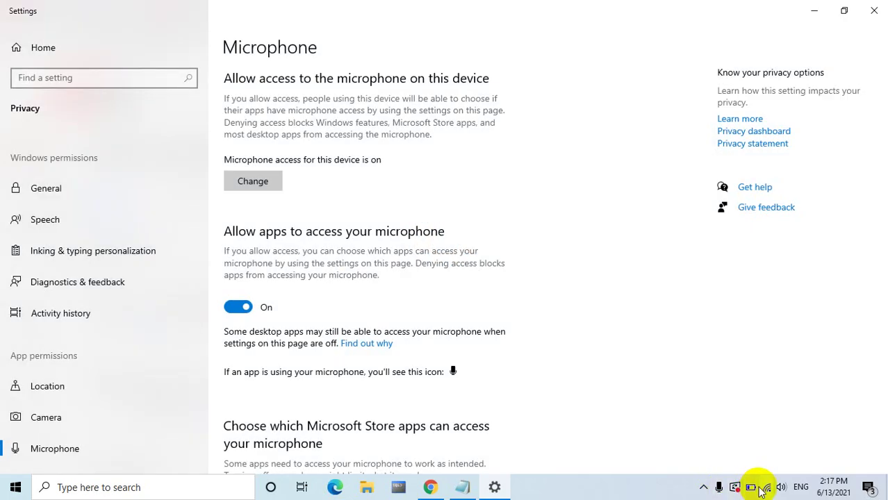
Show the hidden system tray icons
{"action": "left_click", "coordinate": [704, 487]}
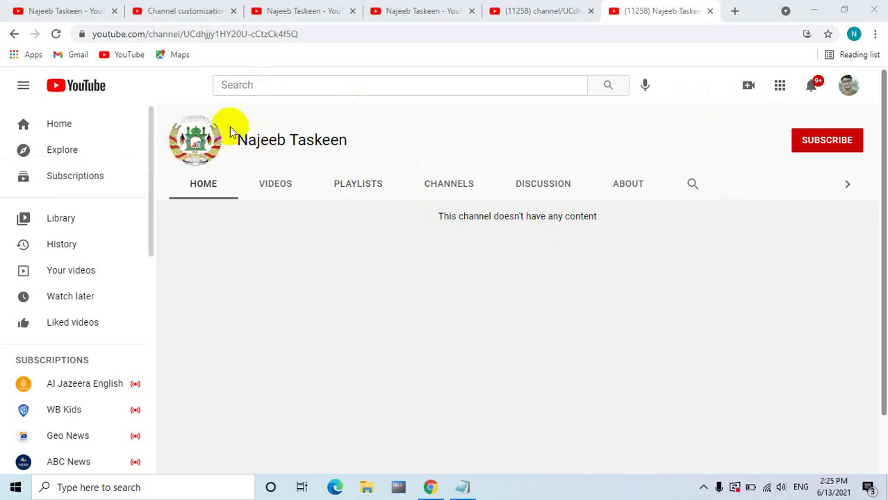
Subscribe to the channel and set its notification bell to All
{"action": "left_click", "coordinate": [827, 141]}
{"action": "left_click", "coordinate": [853, 141]}
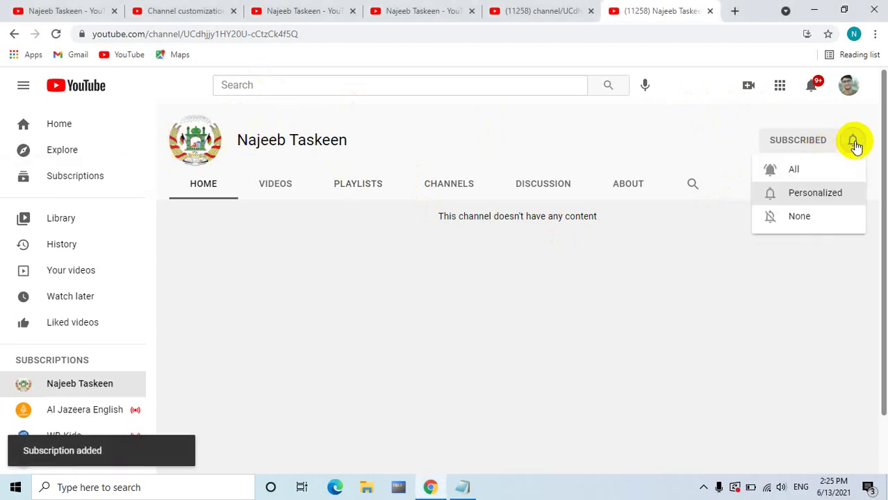
{"action": "left_click", "coordinate": [818, 171]}
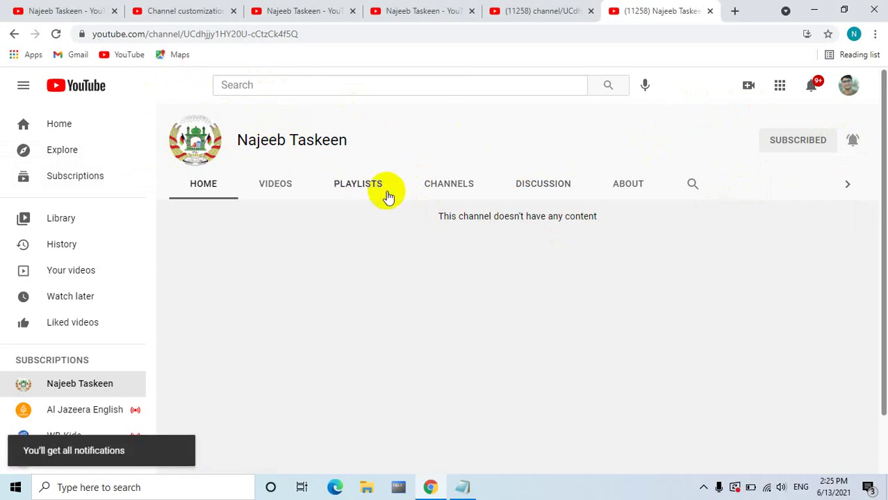
{"action": "left_click", "coordinate": [704, 488]}
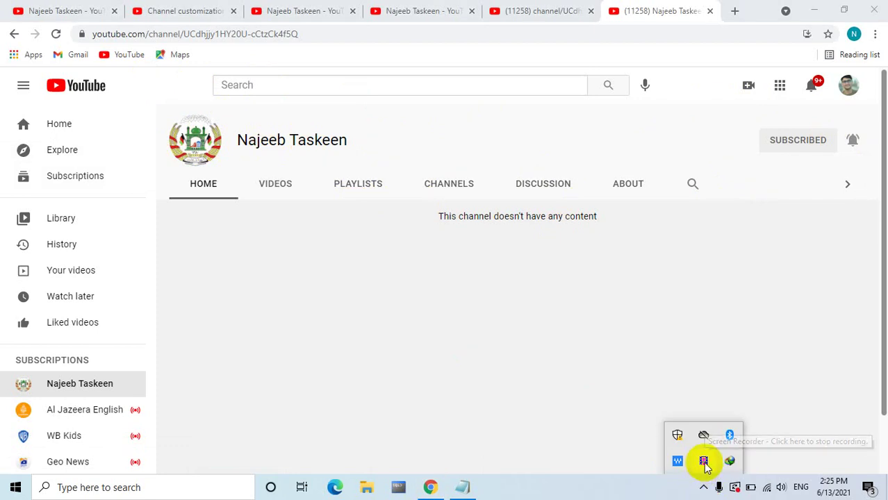